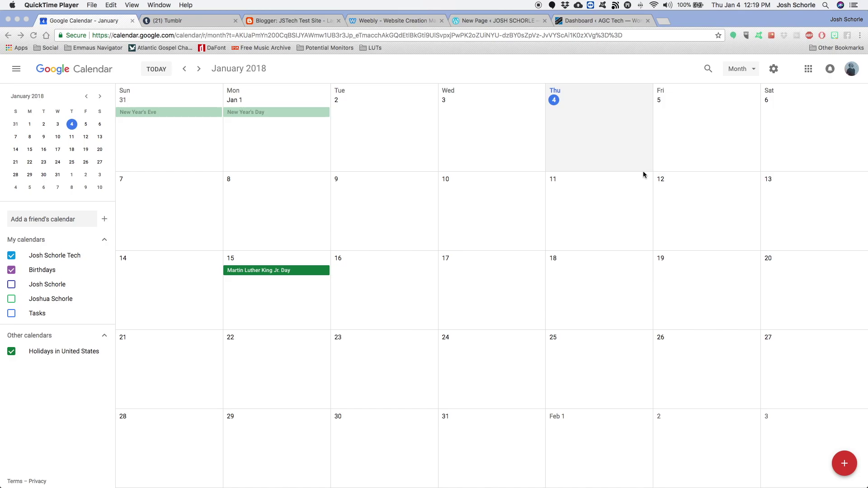
Draft an ADVENTURE!!! event on Jan 18 as a timed event starting 12:30pm.
{"action": "left_click", "coordinate": [473, 390]}
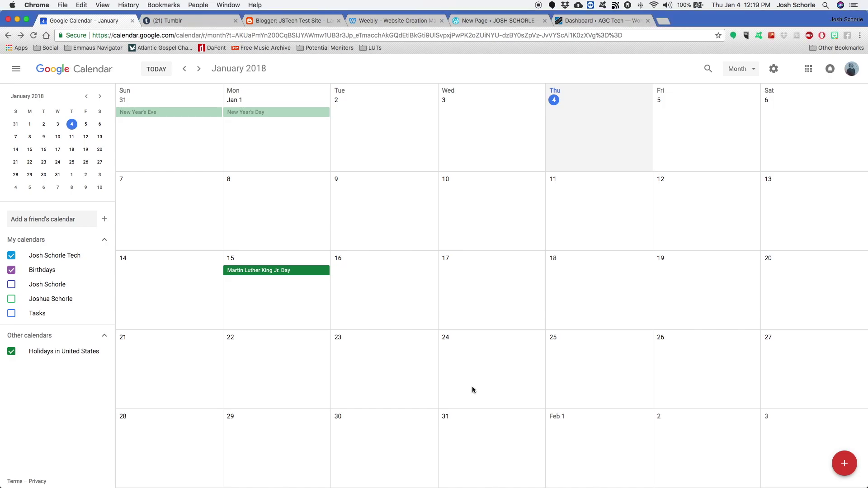
{"action": "left_click", "coordinate": [562, 273]}
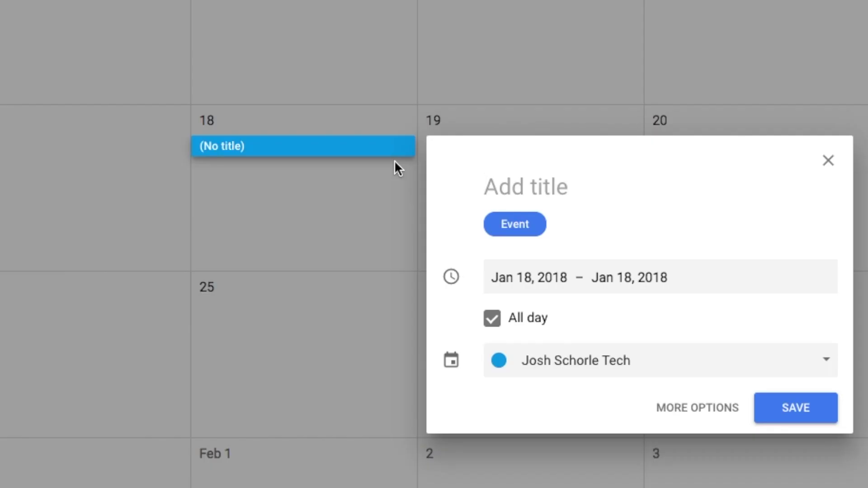
{"action": "type", "text": "ADVENTURE!!!"}
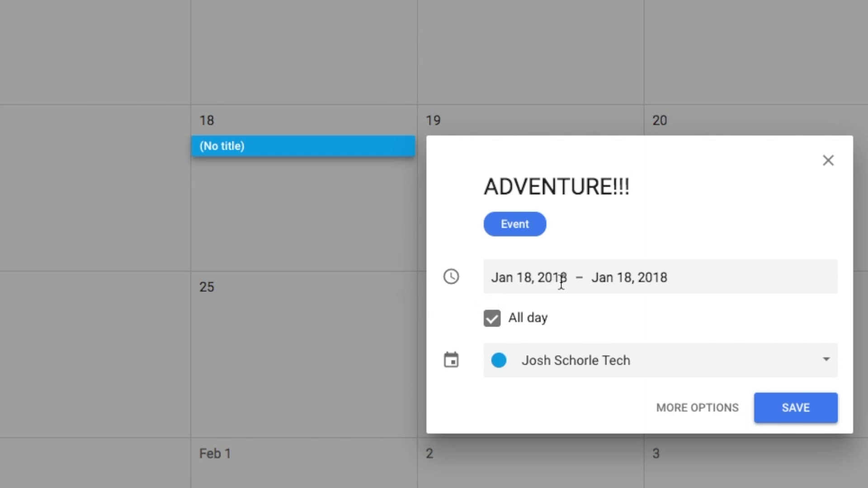
{"action": "left_click", "coordinate": [564, 277]}
{"action": "key", "text": "Escape"}
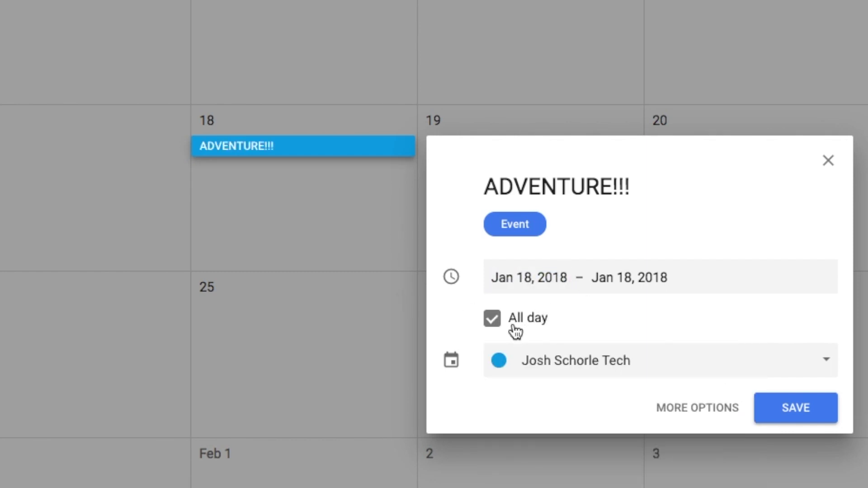
{"action": "left_click", "coordinate": [493, 319]}
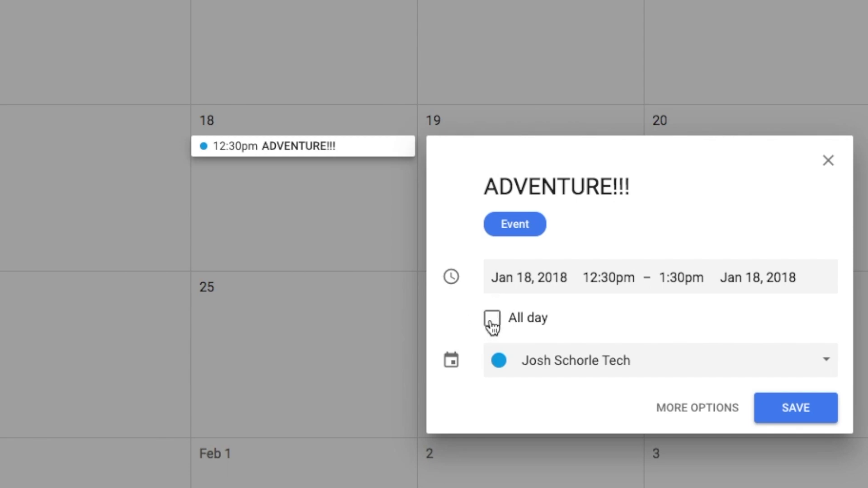
{"action": "left_click", "coordinate": [556, 280]}
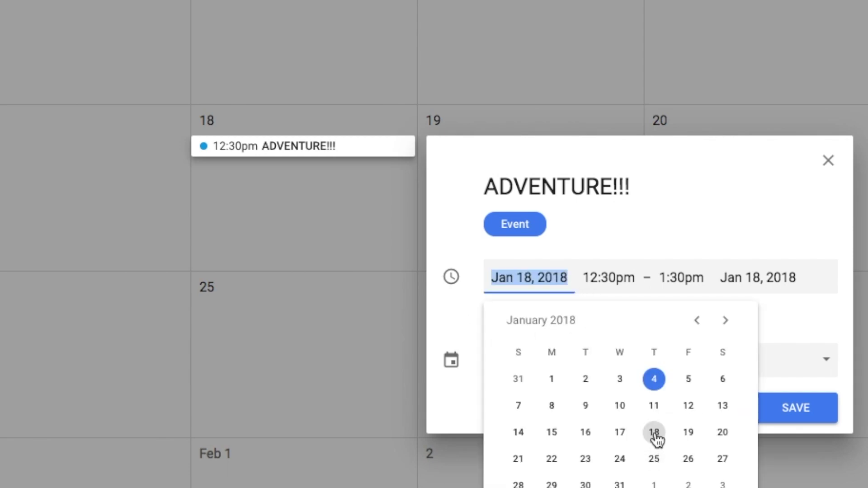
{"action": "left_click", "coordinate": [656, 433]}
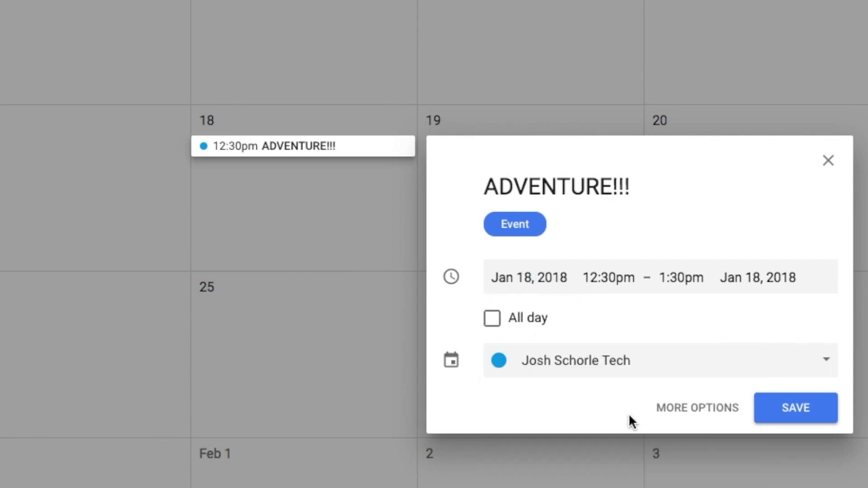
Set the end date to Jan 20, keep the original calendar, and open full details.
{"action": "left_click", "coordinate": [757, 278]}
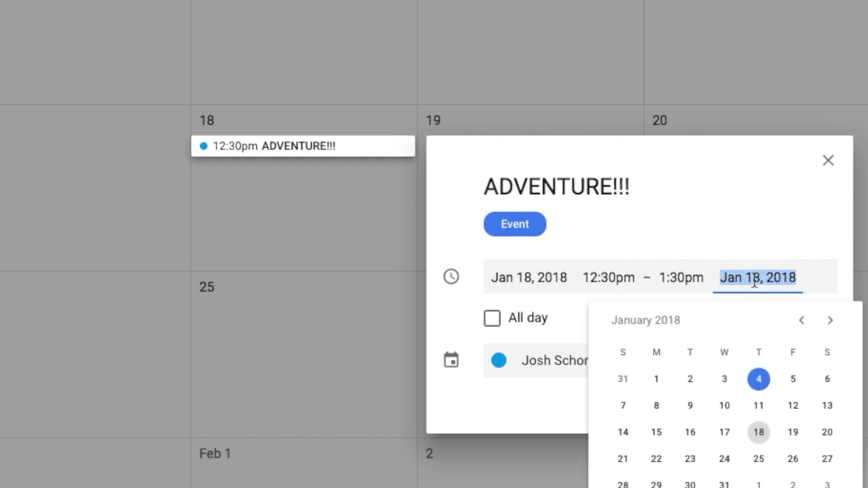
{"action": "left_click", "coordinate": [828, 432]}
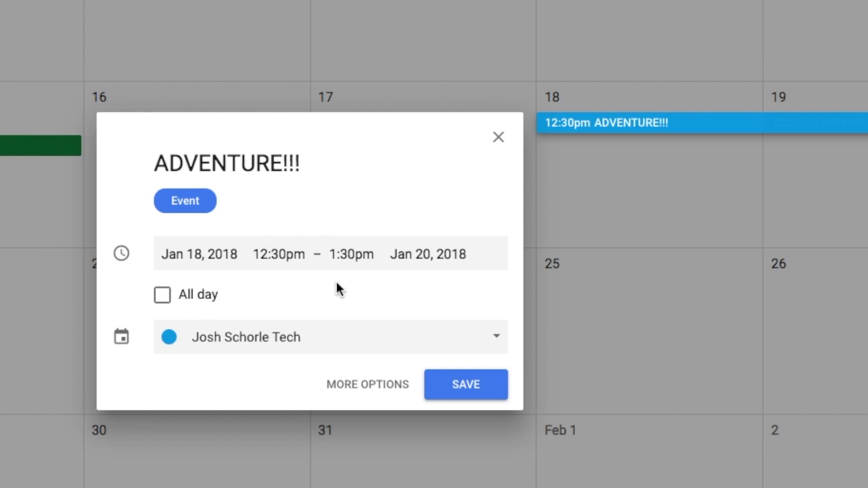
{"action": "left_click", "coordinate": [329, 339]}
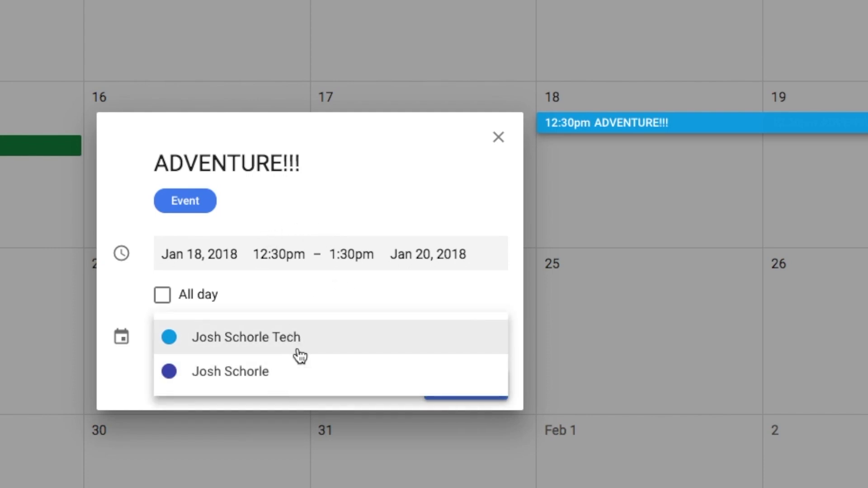
{"action": "left_click", "coordinate": [322, 341]}
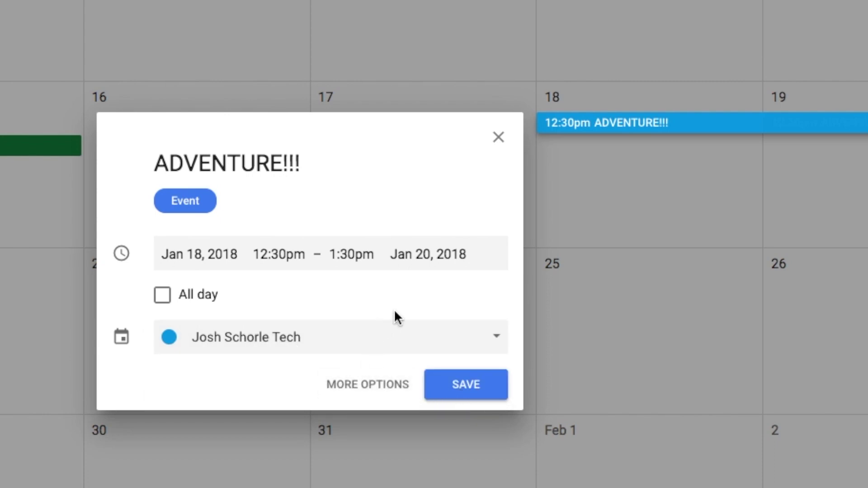
{"action": "left_click", "coordinate": [367, 385]}
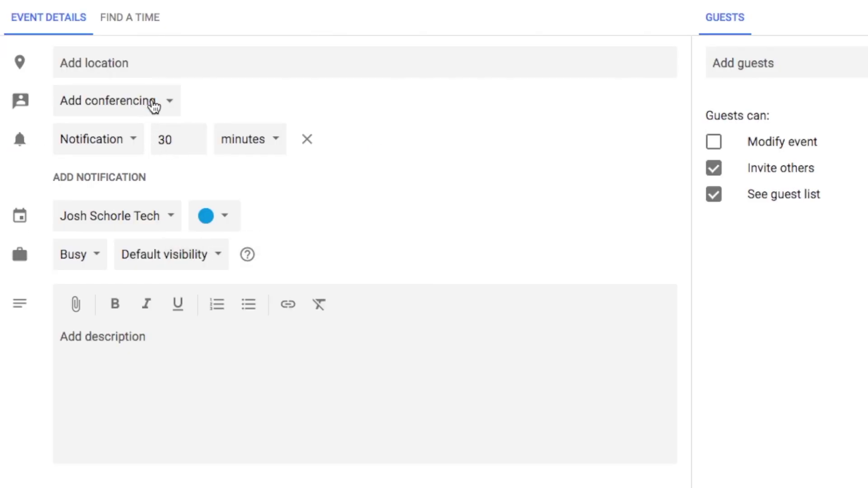
Skip video conferencing and make the reminder an email 30 minutes before.
{"action": "left_click", "coordinate": [71, 192]}
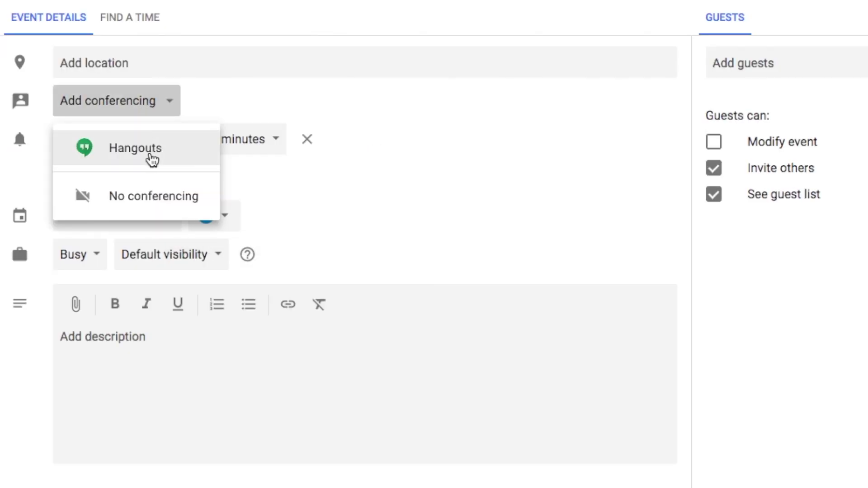
{"action": "left_click", "coordinate": [256, 121]}
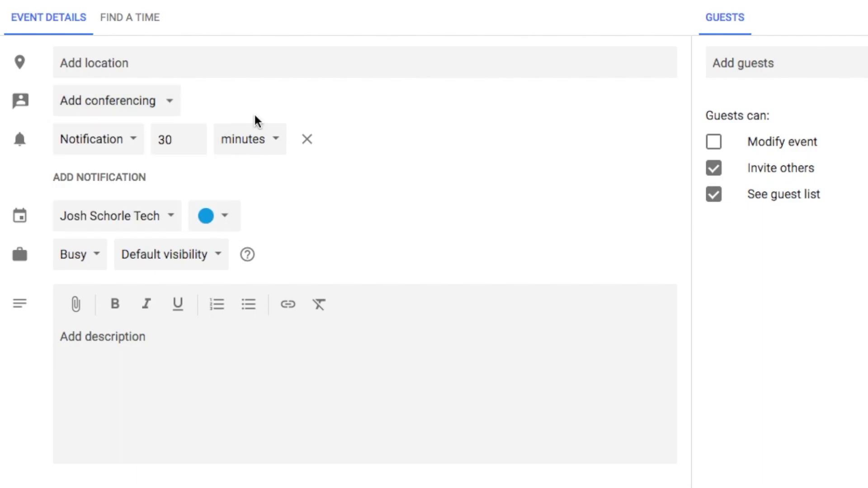
{"action": "left_click", "coordinate": [98, 139]}
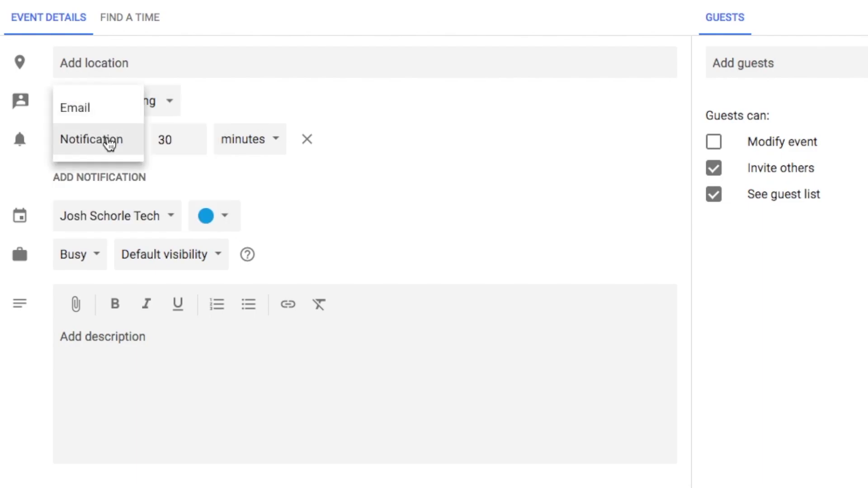
{"action": "left_click", "coordinate": [95, 110]}
{"action": "mouse_move", "coordinate": [143, 140]}
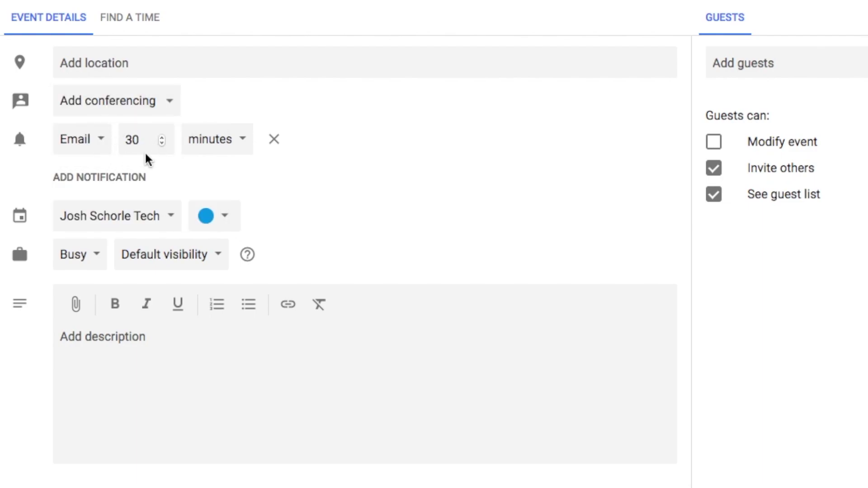
{"action": "left_click", "coordinate": [161, 136]}
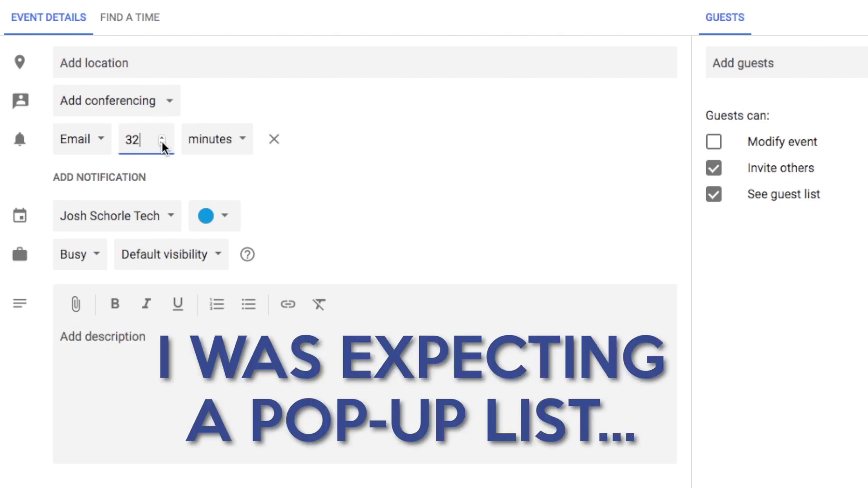
{"action": "left_click", "coordinate": [162, 142]}
{"action": "left_click", "coordinate": [217, 138]}
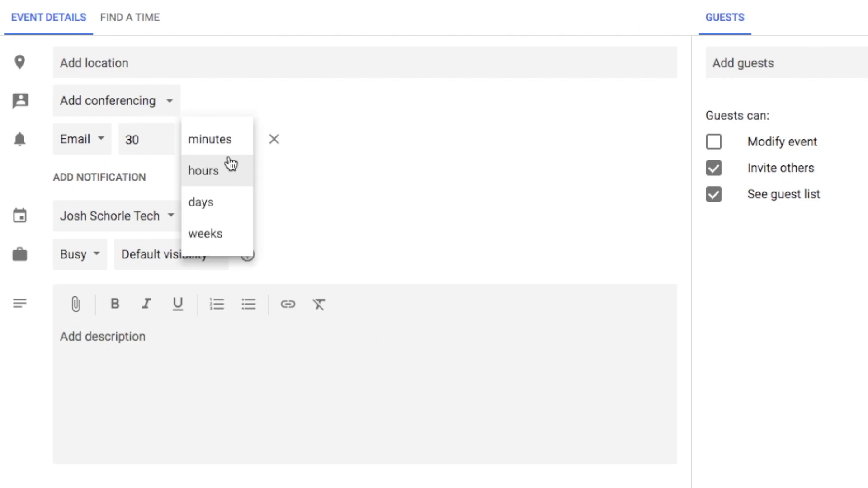
{"action": "left_click", "coordinate": [288, 229]}
Add four more reminders and browse the event's calendar and colour choices.
{"action": "left_click", "coordinate": [94, 182]}
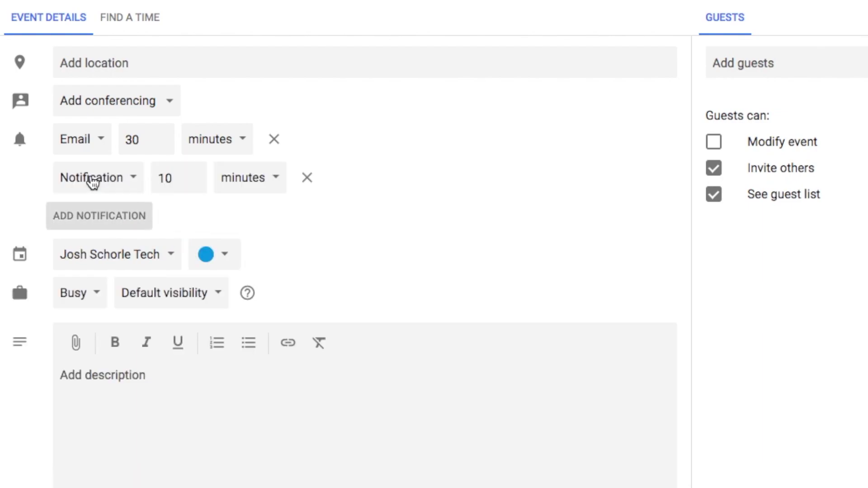
{"action": "left_click", "coordinate": [94, 219]}
{"action": "left_click", "coordinate": [89, 259]}
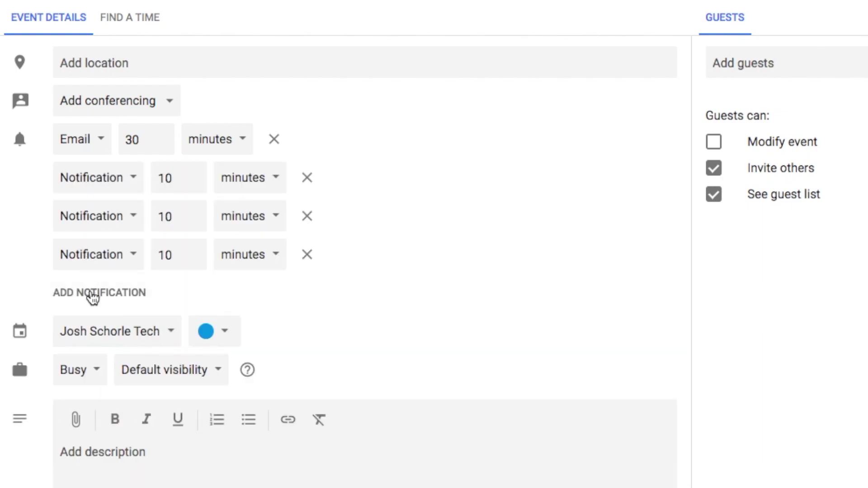
{"action": "left_click", "coordinate": [93, 297]}
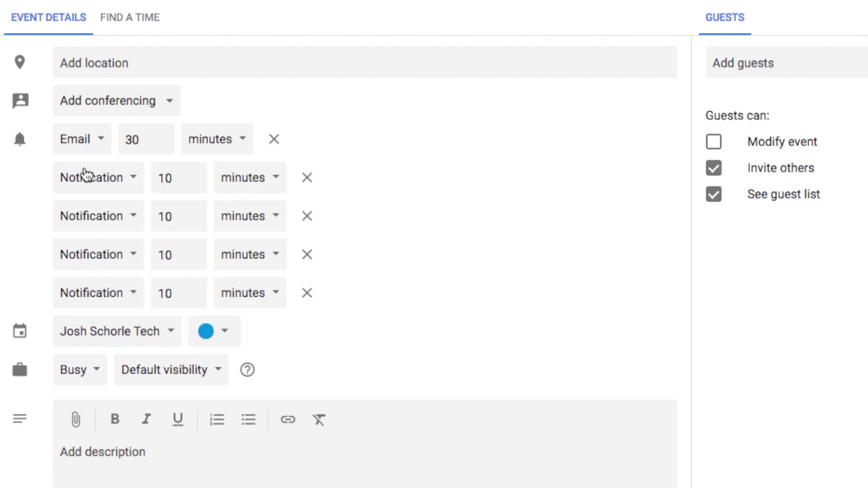
{"action": "left_click", "coordinate": [165, 335]}
{"action": "left_click", "coordinate": [224, 332]}
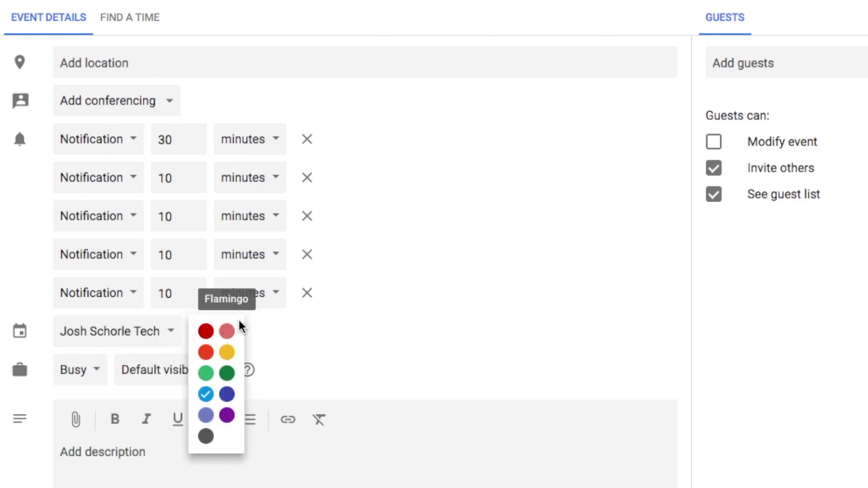
{"action": "left_click", "coordinate": [308, 332]}
Keep the event marked busy, glance at guest suggestions, and leave without saving.
{"action": "left_click", "coordinate": [81, 370]}
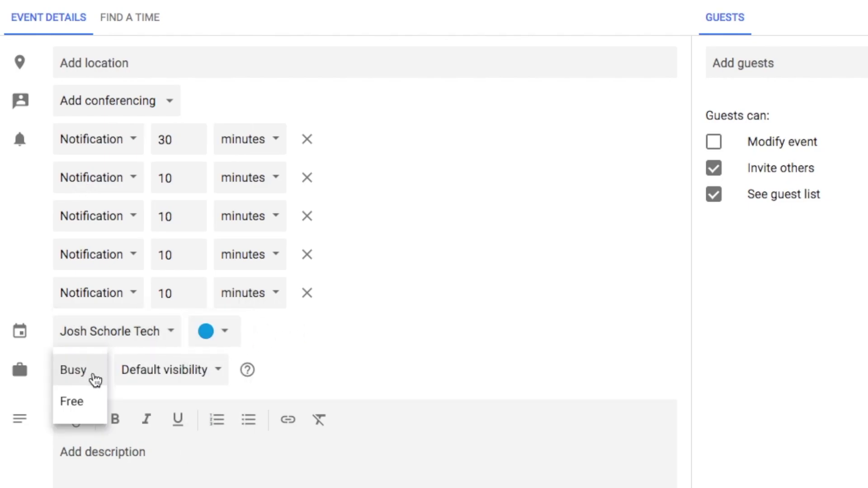
{"action": "left_click", "coordinate": [74, 370]}
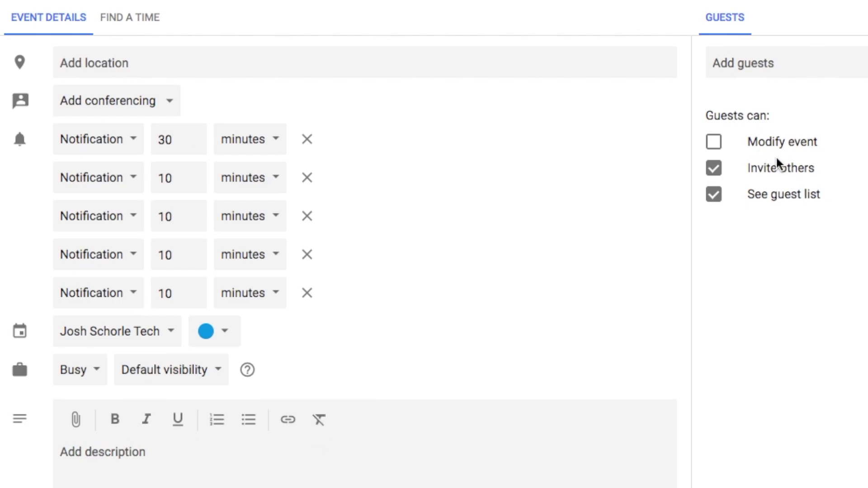
{"action": "left_click", "coordinate": [749, 65]}
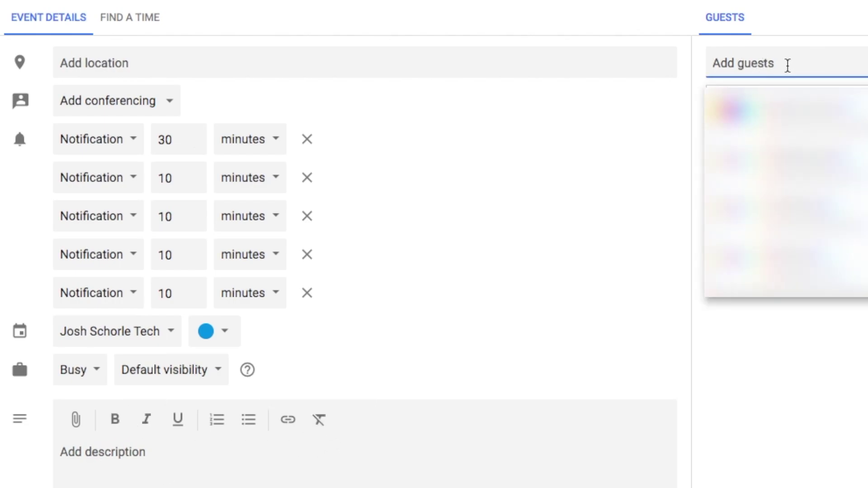
{"action": "left_click", "coordinate": [372, 64]}
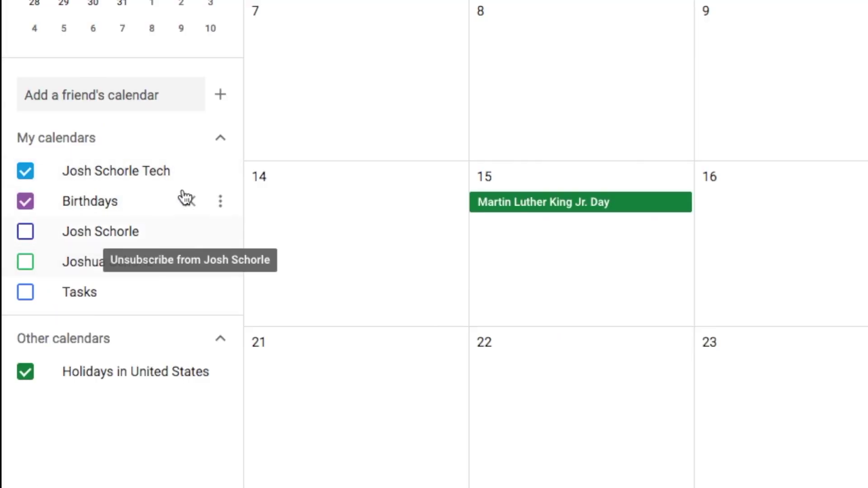
Browse the first calendar's sharing settings and permission levels without sharing with anyone.
{"action": "left_click", "coordinate": [221, 170]}
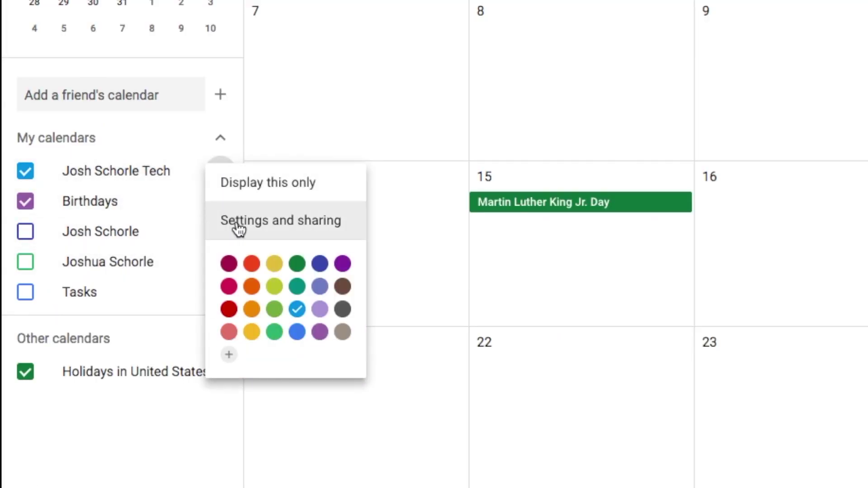
{"action": "left_click", "coordinate": [238, 226]}
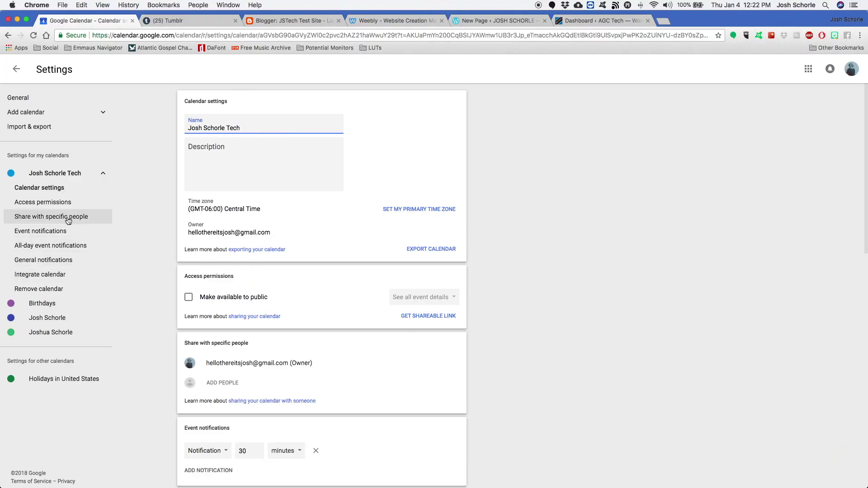
{"action": "left_click", "coordinate": [51, 216]}
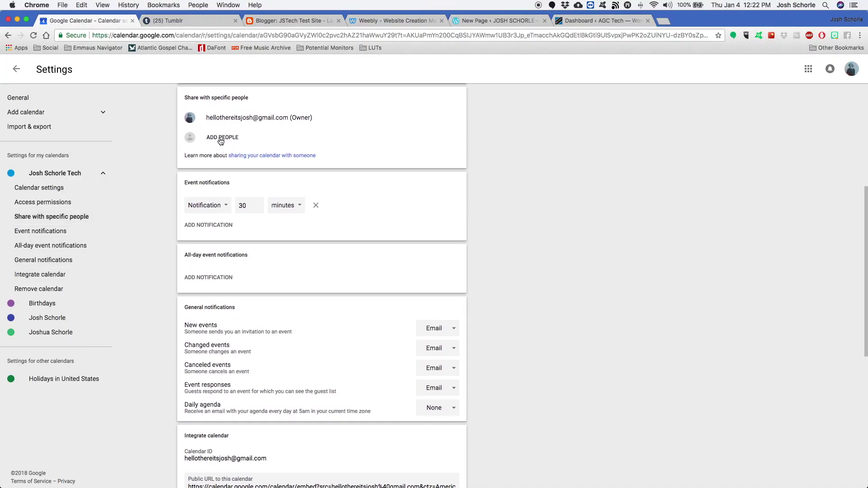
{"action": "left_click", "coordinate": [220, 140]}
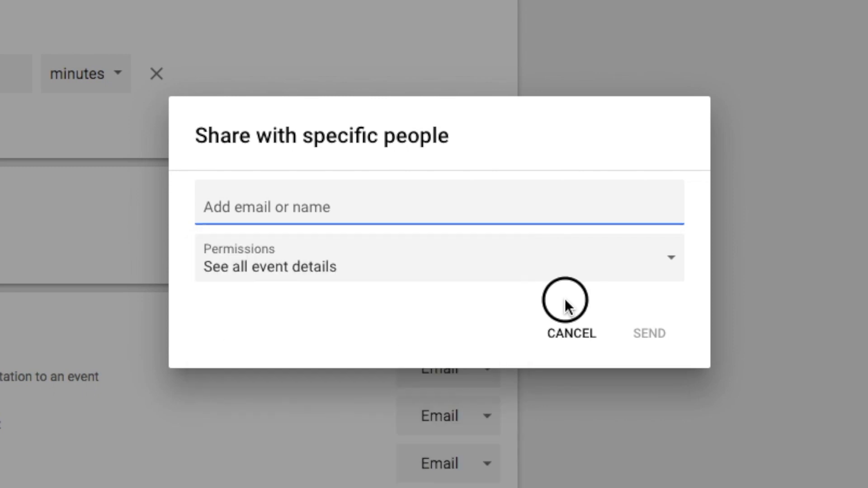
{"action": "left_click", "coordinate": [387, 265]}
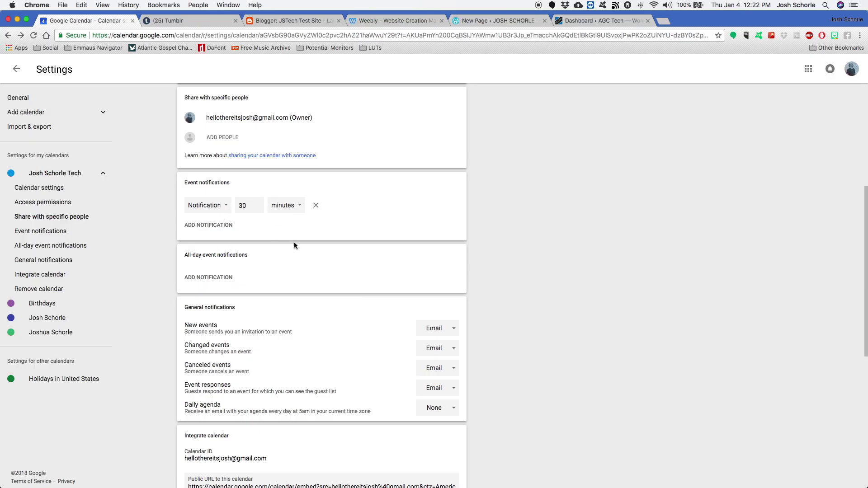
{"action": "scroll", "coordinate": [319, 275], "scroll_direction": "down", "scroll_amount": 6}
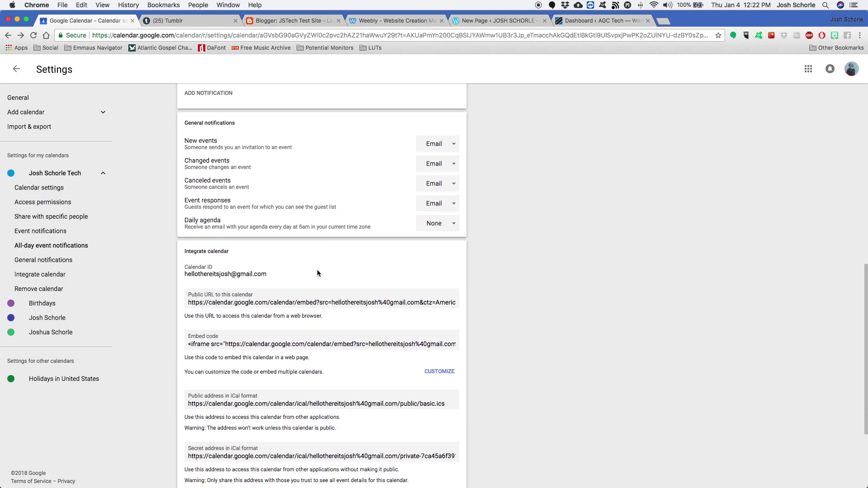
{"action": "scroll", "coordinate": [317, 269], "scroll_direction": "down", "scroll_amount": 3}
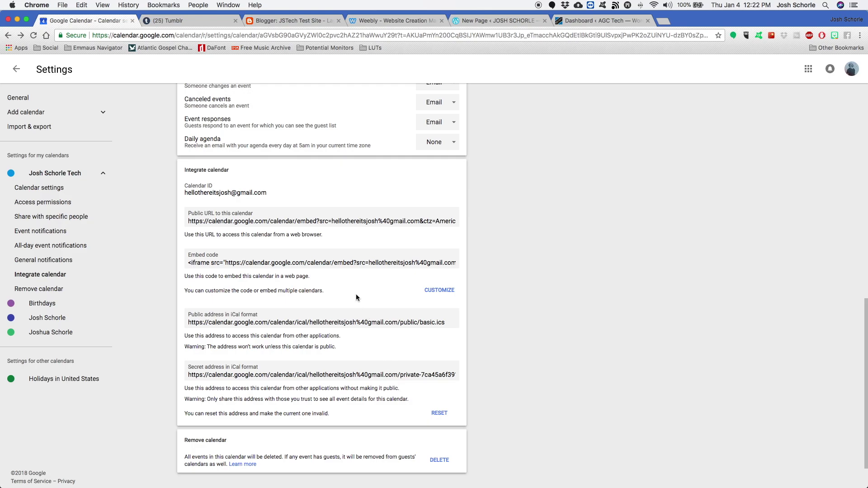
{"action": "scroll", "coordinate": [321, 294], "scroll_direction": "down", "scroll_amount": 2}
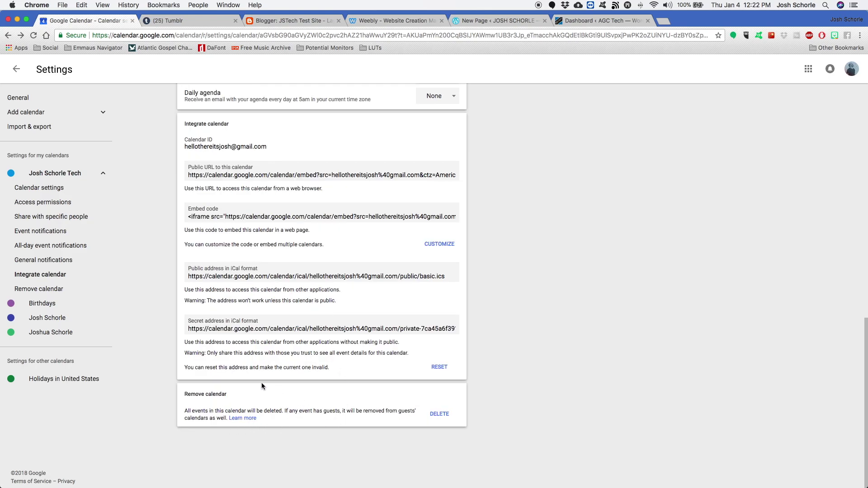
{"action": "scroll", "coordinate": [261, 385], "scroll_direction": "up", "scroll_amount": 10}
{"action": "scroll", "coordinate": [249, 325], "scroll_direction": "up", "scroll_amount": 10}
Browse the add-calendar options: calendars of interest and adding from a web address.
{"action": "left_click", "coordinate": [7, 35]}
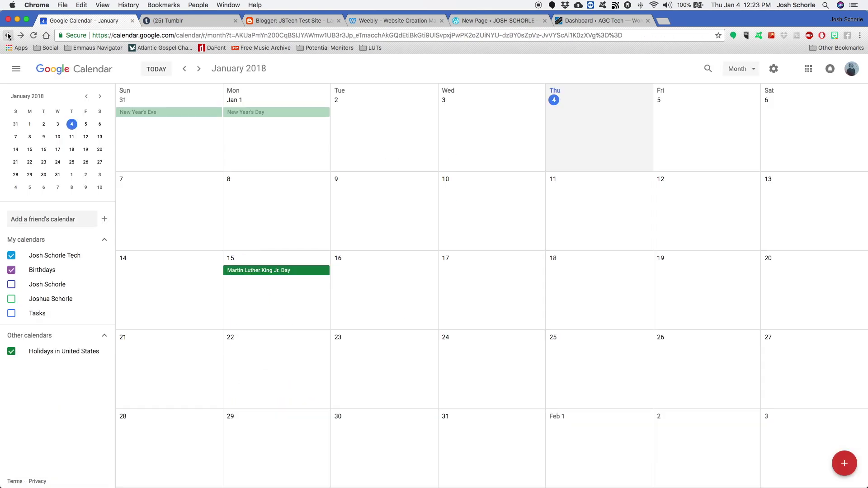
{"action": "left_click", "coordinate": [104, 219]}
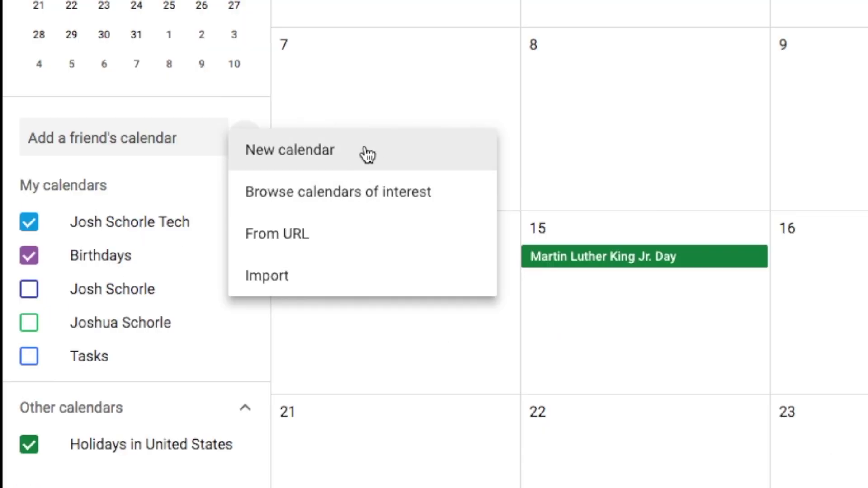
{"action": "left_click", "coordinate": [301, 197]}
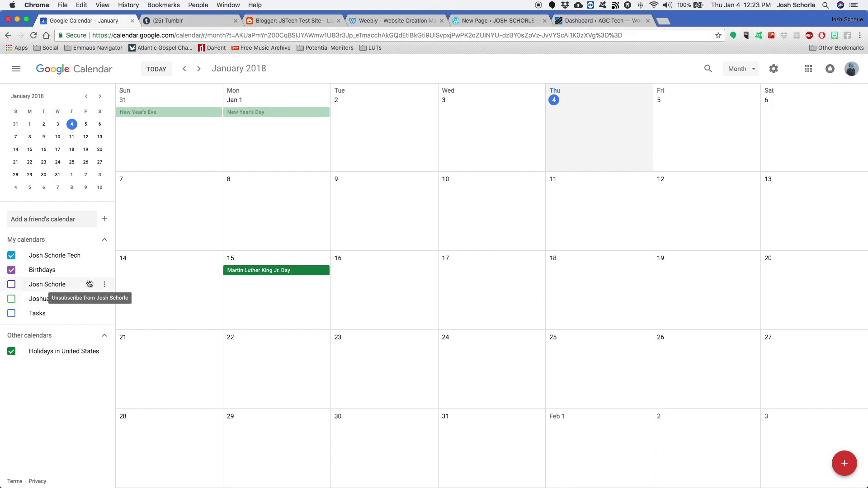
{"action": "left_click", "coordinate": [104, 219]}
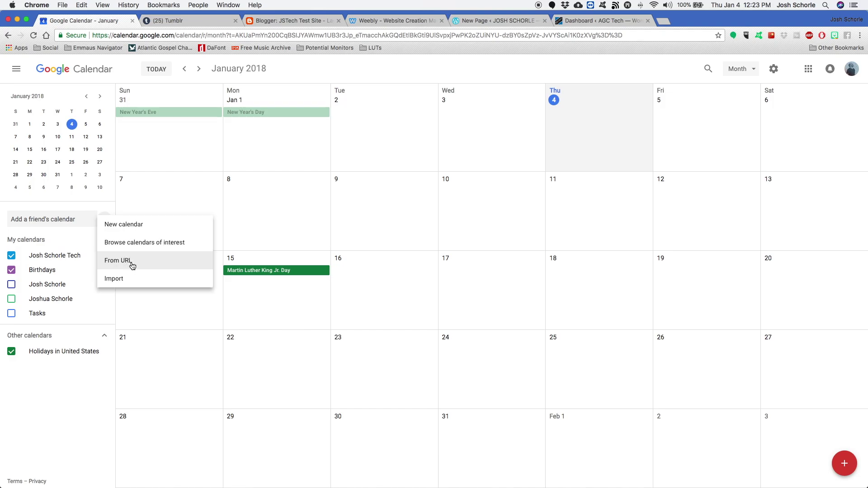
{"action": "left_click", "coordinate": [132, 264]}
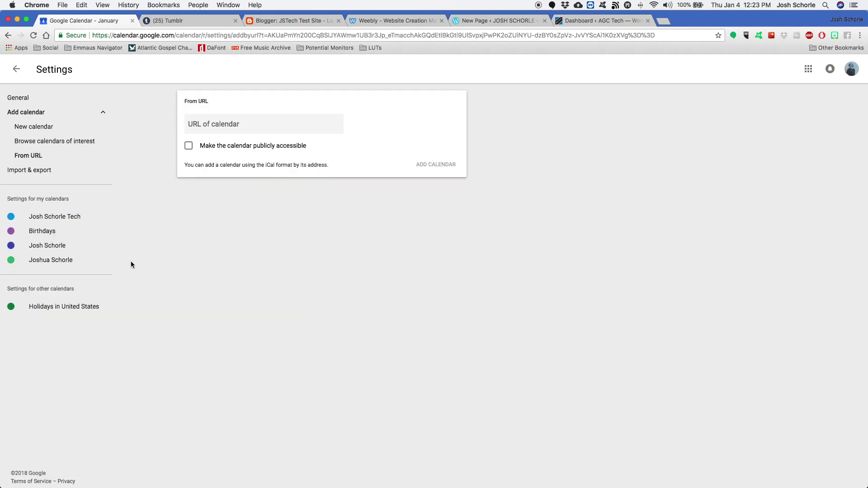
{"action": "left_click", "coordinate": [262, 124]}
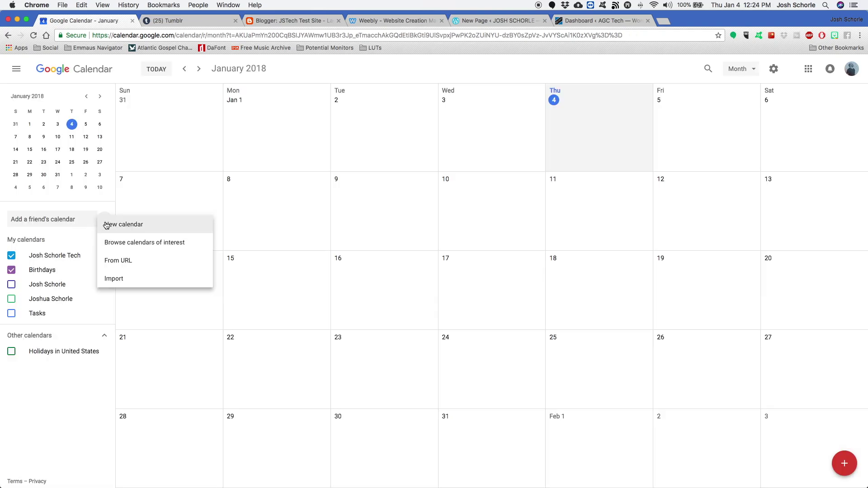
{"action": "left_click", "coordinate": [114, 279]}
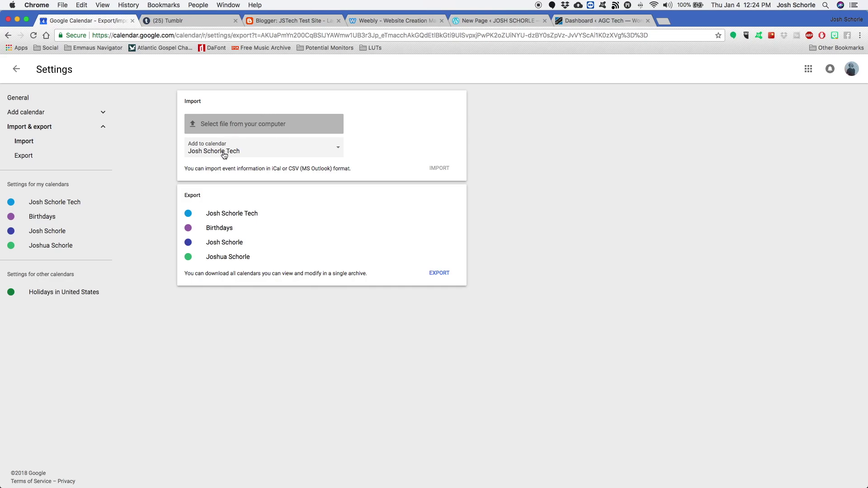
{"action": "left_click", "coordinate": [280, 151]}
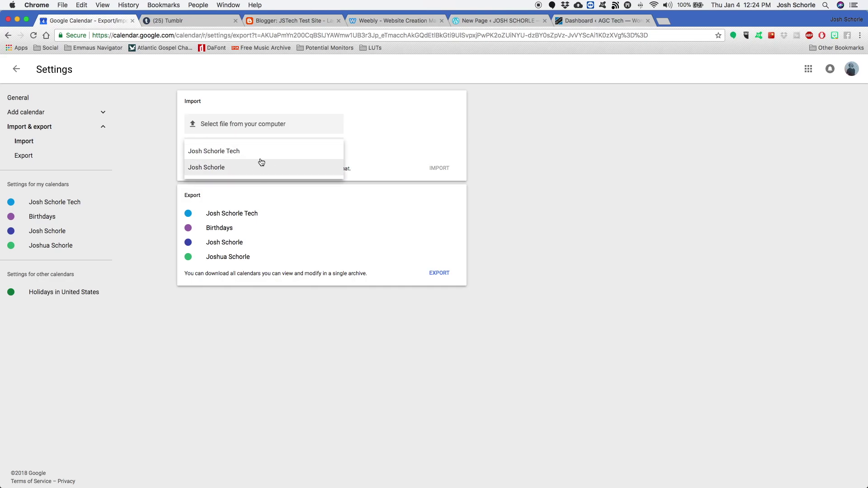
{"action": "left_click", "coordinate": [374, 144]}
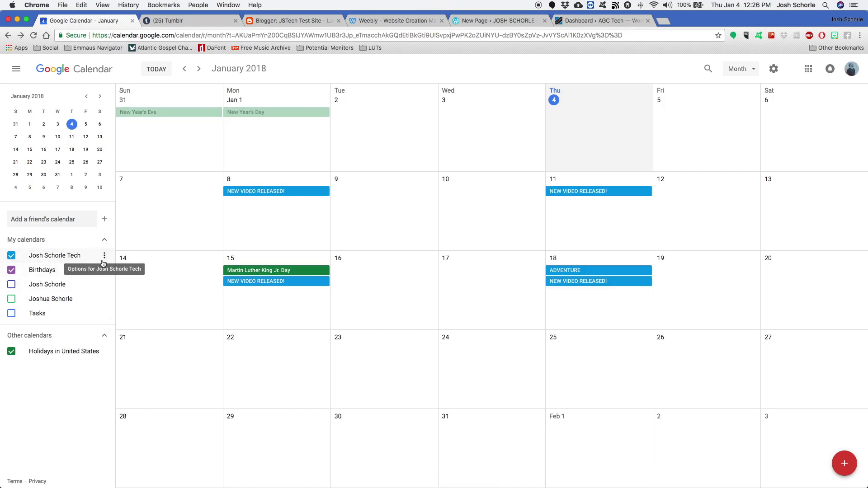
{"action": "left_click", "coordinate": [103, 256]}
{"action": "left_click", "coordinate": [129, 279]}
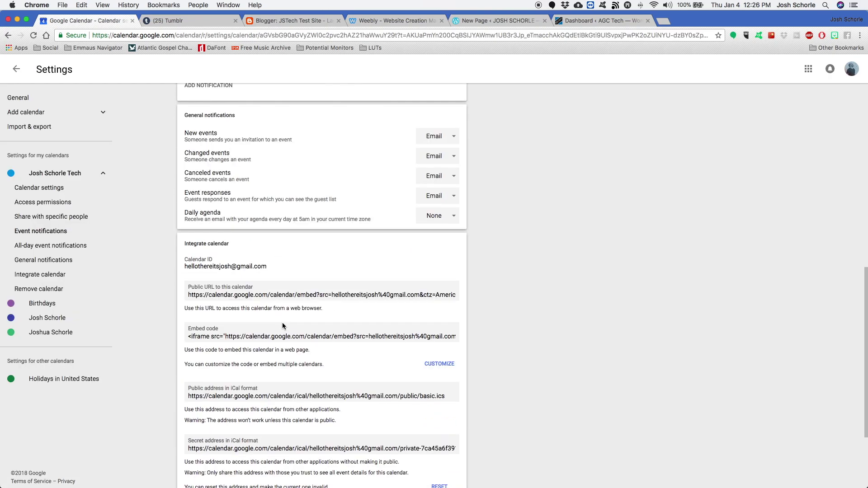
{"action": "scroll", "coordinate": [282, 326], "scroll_direction": "down", "scroll_amount": 3}
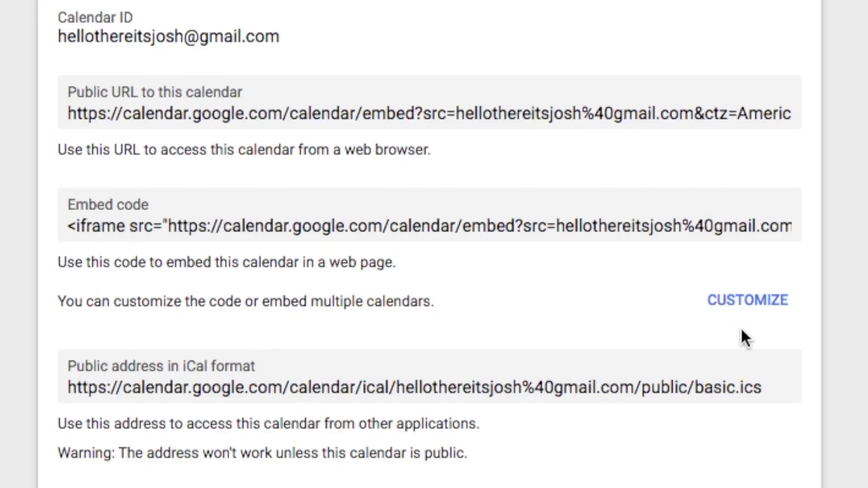
In the embed customiser, include Holidays in United States and keep Central Time.
{"action": "left_click", "coordinate": [748, 301]}
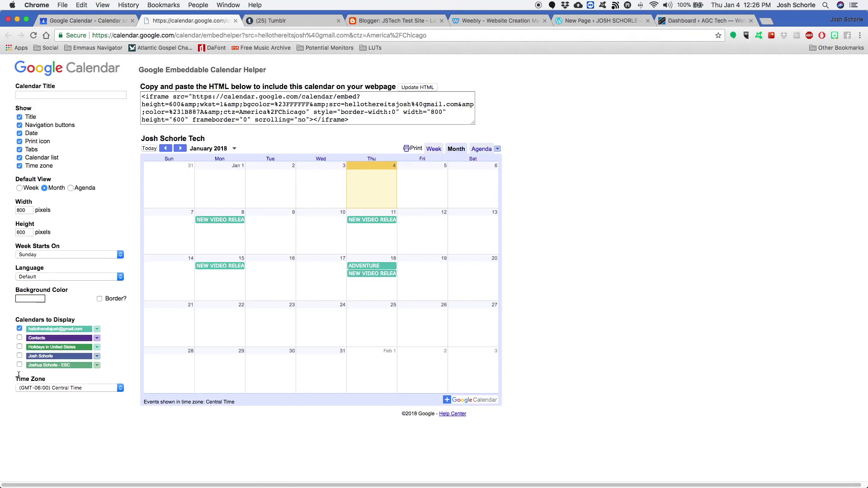
{"action": "left_click", "coordinate": [19, 356]}
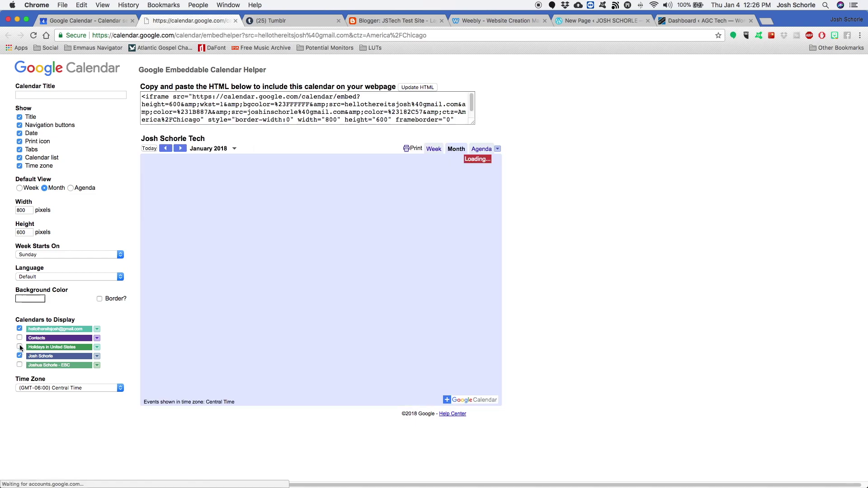
{"action": "left_click", "coordinate": [19, 346]}
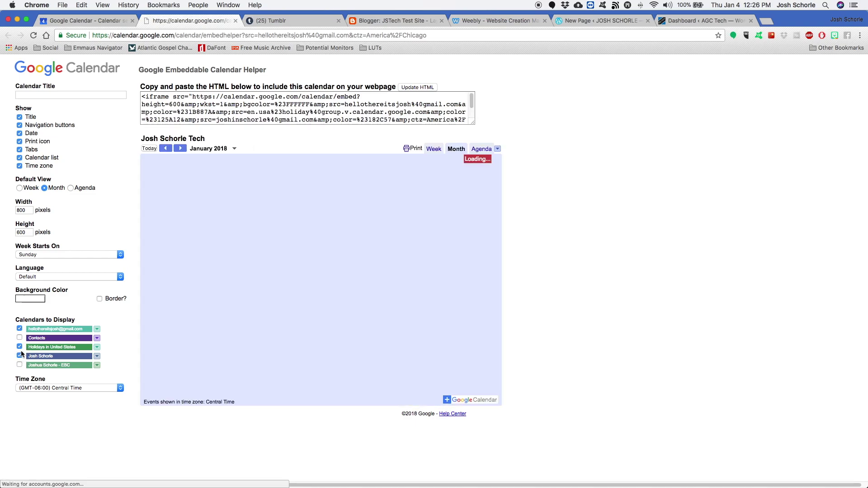
{"action": "left_click", "coordinate": [20, 356]}
{"action": "left_click", "coordinate": [63, 388]}
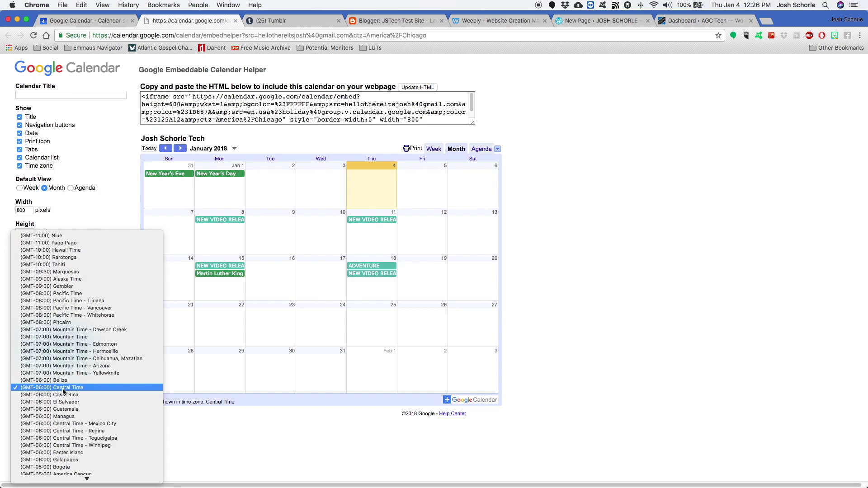
{"action": "left_click", "coordinate": [63, 388]}
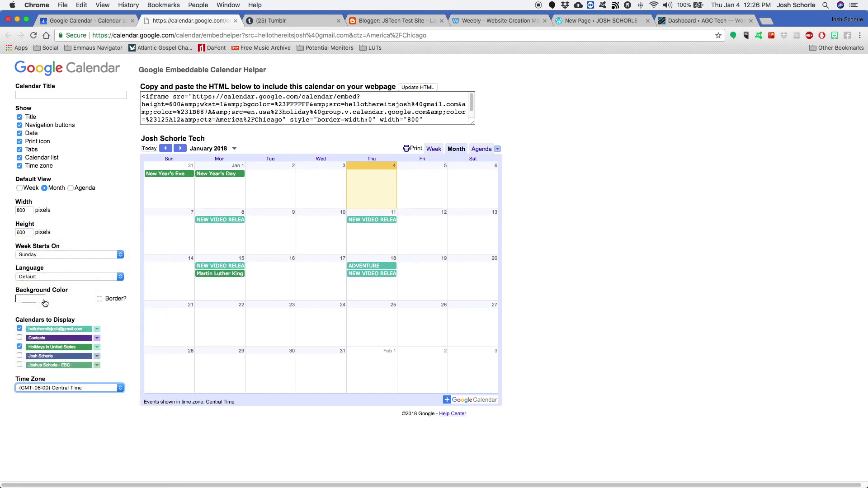
Give the embed a cyan background, no border, and month view, then update the HTML.
{"action": "left_click", "coordinate": [31, 299]}
{"action": "left_click", "coordinate": [91, 334]}
{"action": "type", "text": "JOSH"}
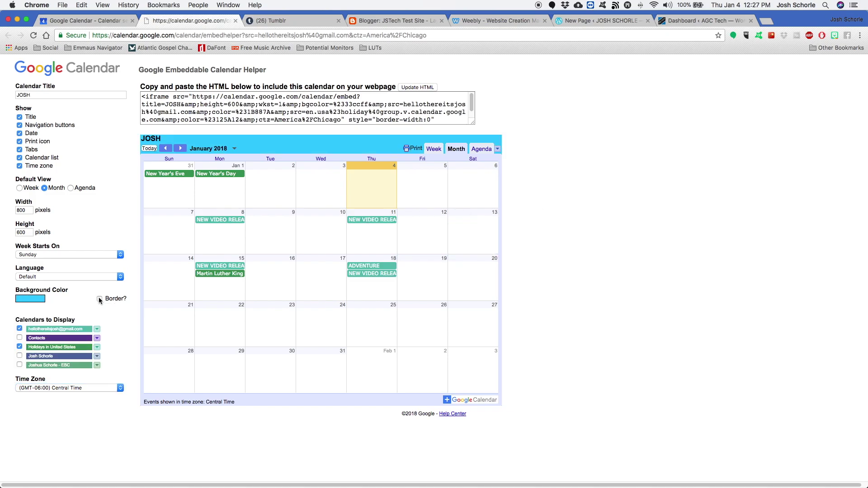
{"action": "left_click", "coordinate": [100, 300]}
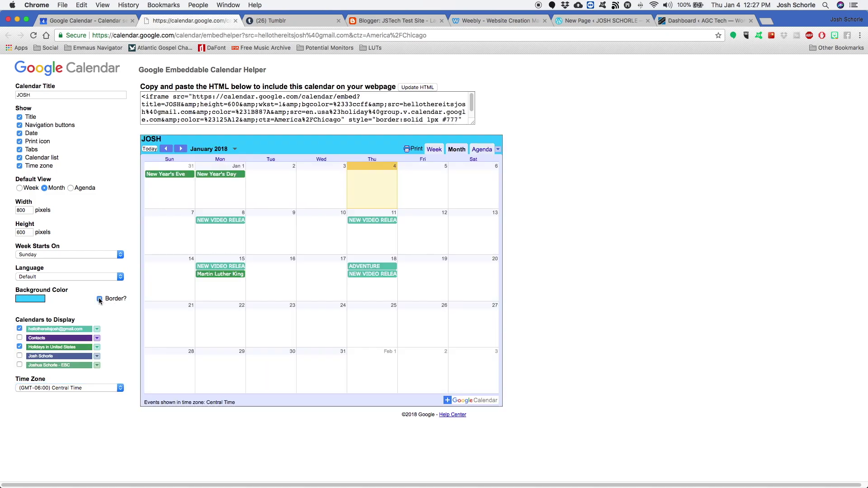
{"action": "left_click", "coordinate": [100, 299]}
{"action": "left_click", "coordinate": [19, 188]}
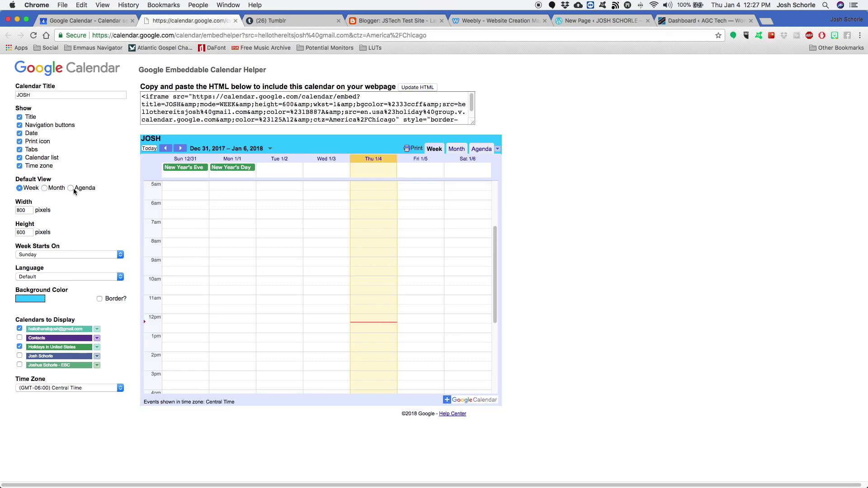
{"action": "left_click", "coordinate": [70, 188]}
{"action": "left_click", "coordinate": [44, 188]}
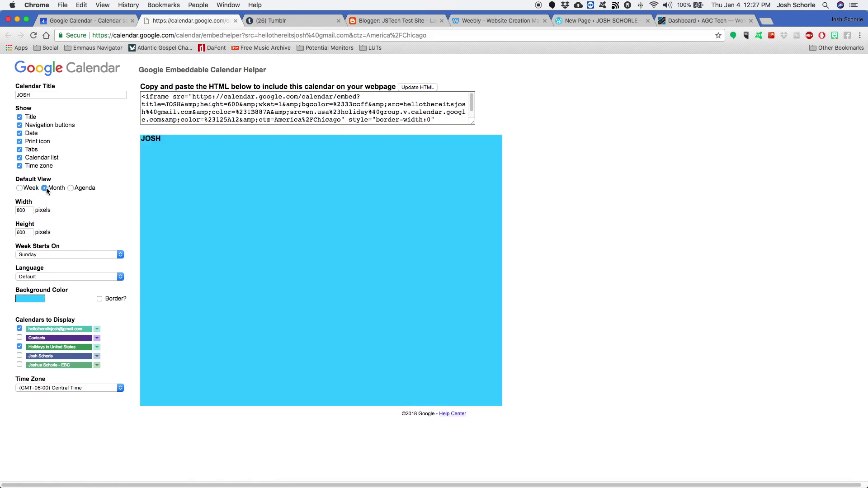
{"action": "left_click", "coordinate": [416, 86]}
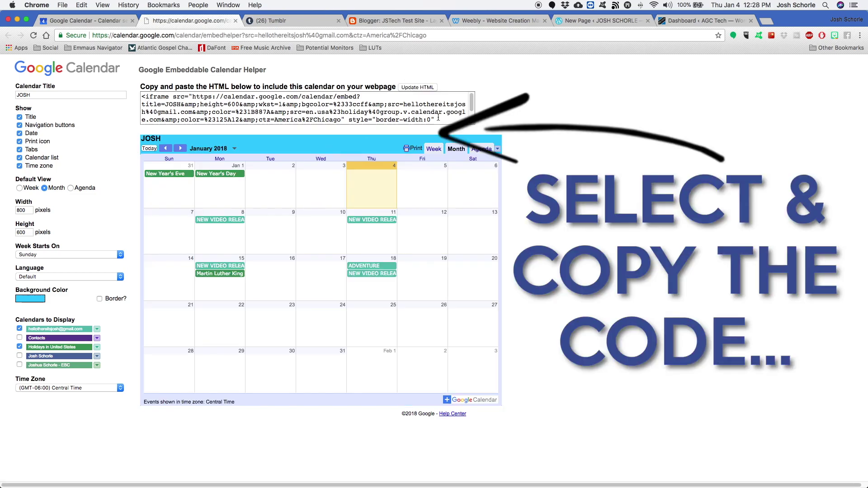
Expand the code box, select all the embed HTML, and copy it with Cmd+C.
{"action": "left_click_drag", "start_coordinate": [473, 123], "coordinate": [474, 160]}
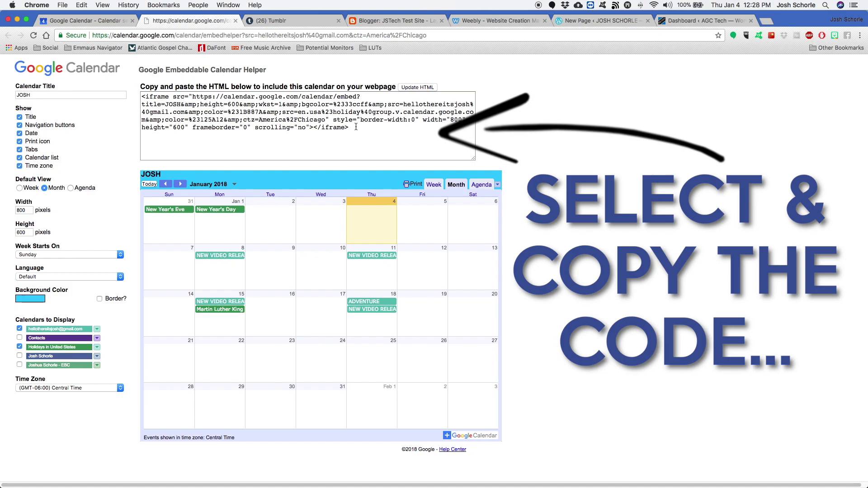
{"action": "triple_click", "coordinate": [355, 127]}
{"action": "key", "text": "super+c"}
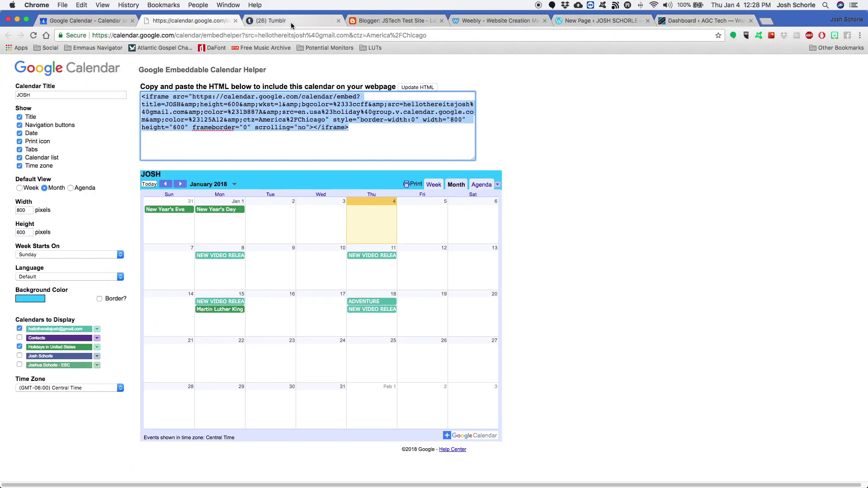
Switch to Tumblr and choose Edit appearance from the account menu.
{"action": "left_click", "coordinate": [293, 19]}
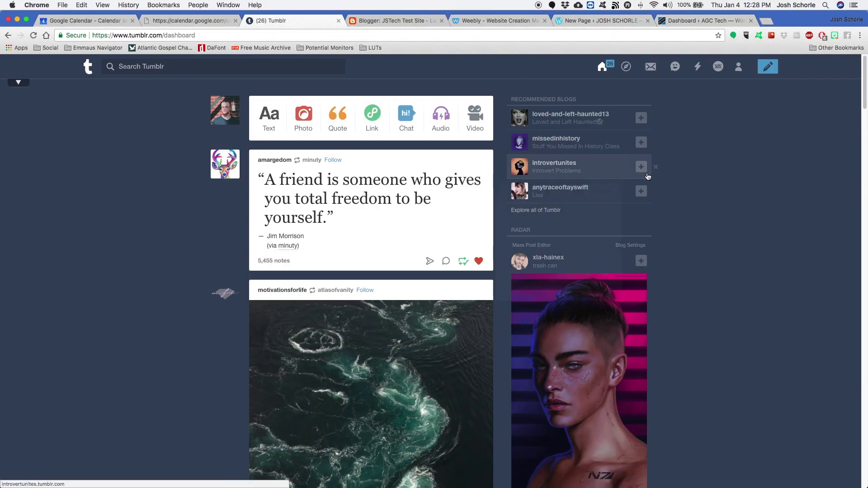
{"action": "left_click", "coordinate": [739, 67]}
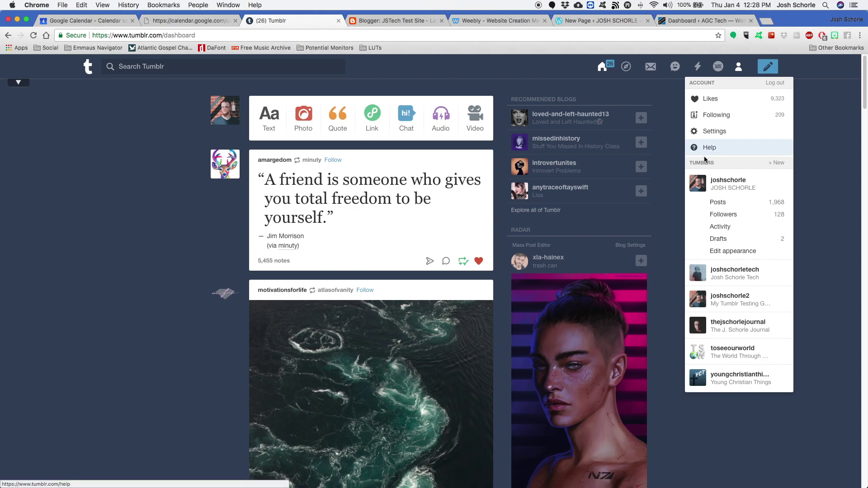
{"action": "left_click", "coordinate": [734, 252]}
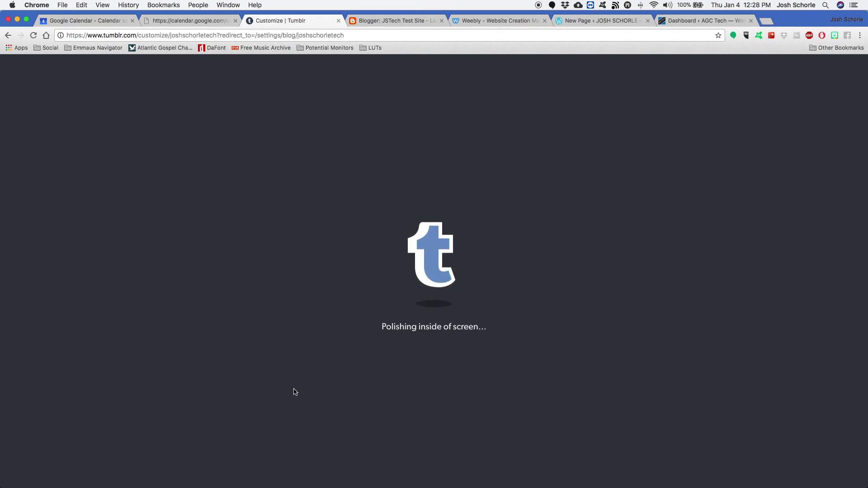
{"action": "scroll", "coordinate": [61, 364], "scroll_direction": "down", "scroll_amount": 10}
{"action": "scroll", "coordinate": [62, 365], "scroll_direction": "down", "scroll_amount": 10}
{"action": "scroll", "coordinate": [61, 365], "scroll_direction": "down", "scroll_amount": 10}
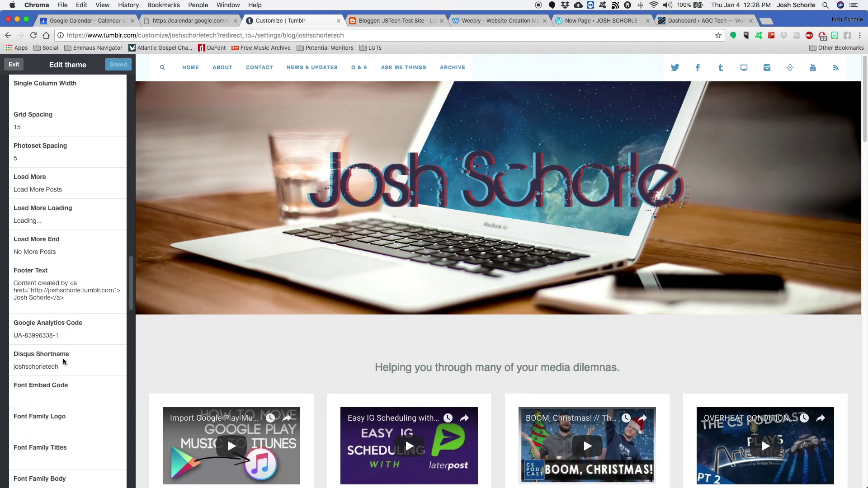
{"action": "scroll", "coordinate": [54, 407], "scroll_direction": "down", "scroll_amount": 10}
Add a new page, paste the calendar iframe code into its body, and refresh the preview.
{"action": "left_click", "coordinate": [50, 442]}
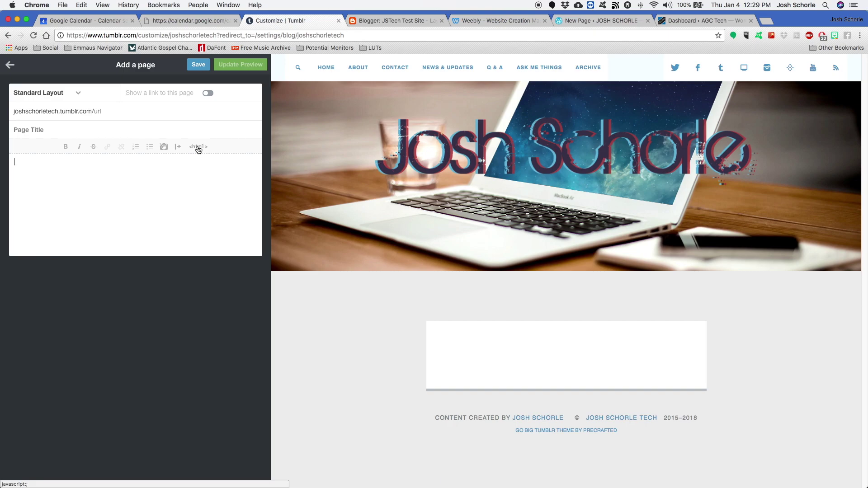
{"action": "left_click", "coordinate": [48, 167]}
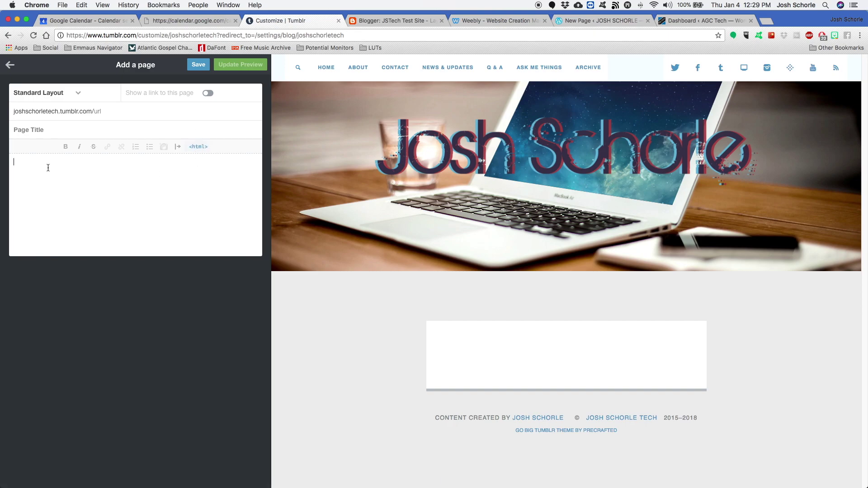
{"action": "key", "text": "super+v"}
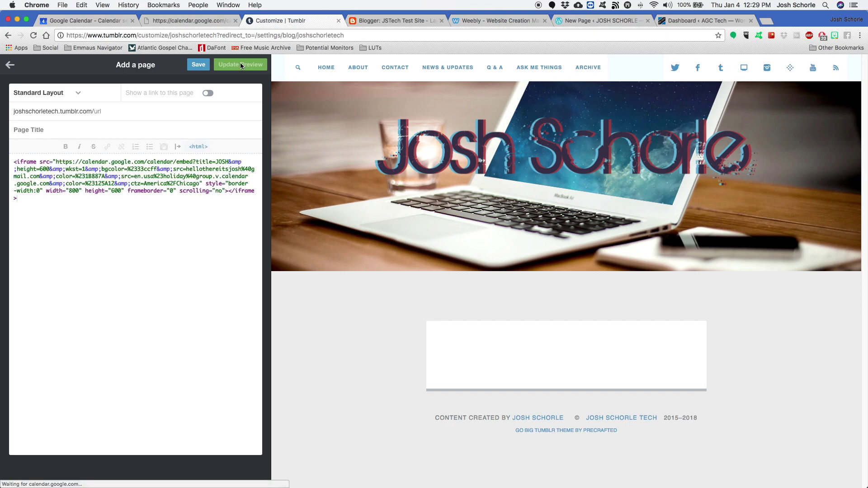
{"action": "left_click", "coordinate": [241, 65]}
{"action": "scroll", "coordinate": [371, 330], "scroll_direction": "down", "scroll_amount": 3}
{"action": "scroll", "coordinate": [370, 329], "scroll_direction": "down", "scroll_amount": 2}
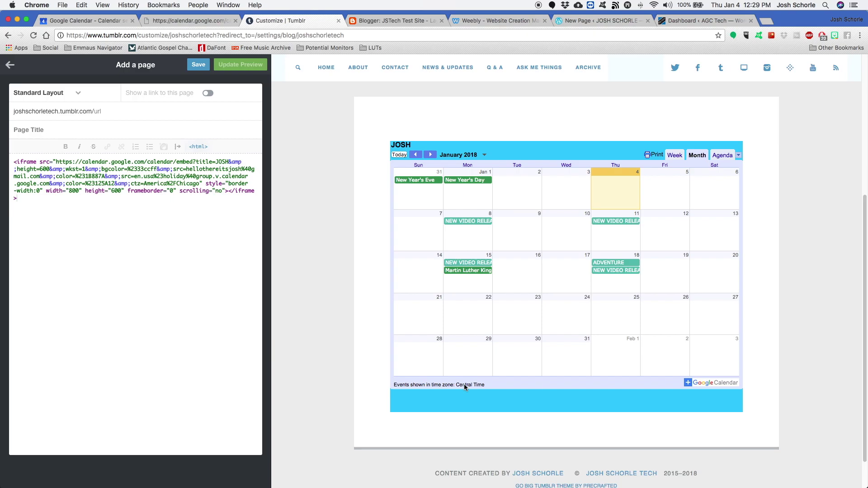
{"action": "scroll", "coordinate": [556, 361], "scroll_direction": "up", "scroll_amount": 3}
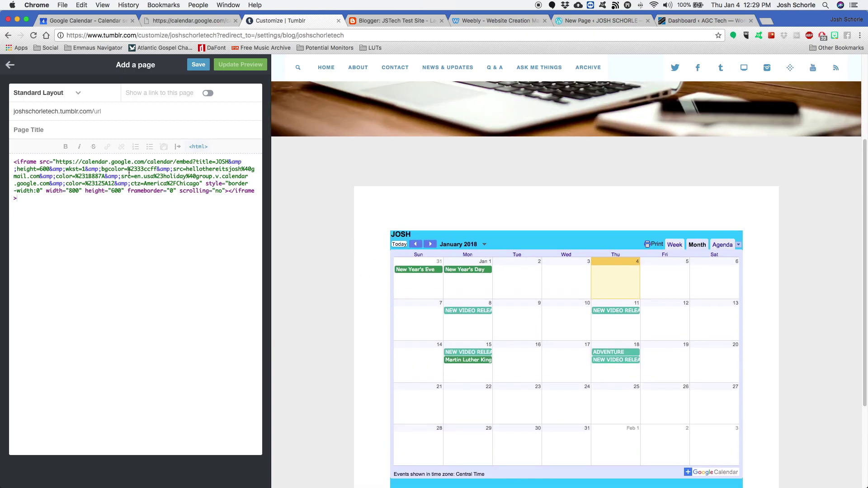
Set the page URL to 'calendar' and the title to 'Calendar', then leave HTML view.
{"action": "left_click", "coordinate": [108, 111]}
{"action": "type", "text": "calendar"}
{"action": "key", "text": "Tab"}
{"action": "type", "text": "Calen"}
{"action": "type", "text": "dar"}
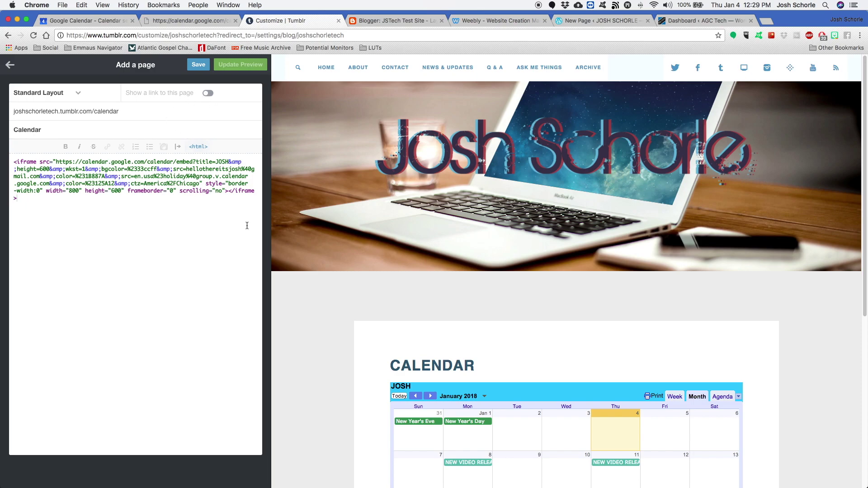
{"action": "left_click", "coordinate": [199, 146]}
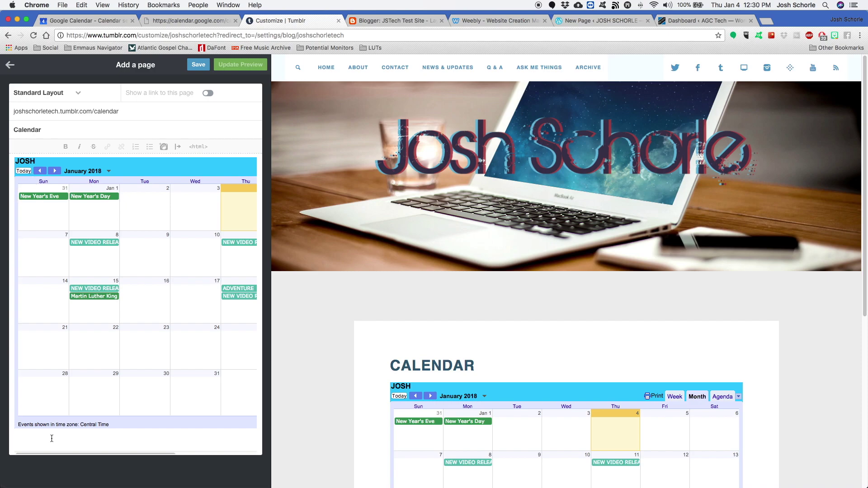
{"action": "scroll", "coordinate": [51, 438], "scroll_direction": "right", "scroll_amount": 5}
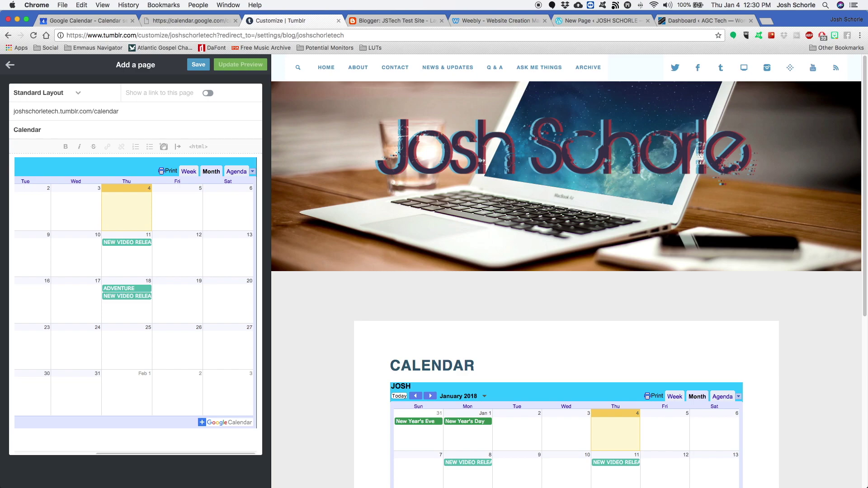
{"action": "scroll", "coordinate": [51, 439], "scroll_direction": "left", "scroll_amount": 5}
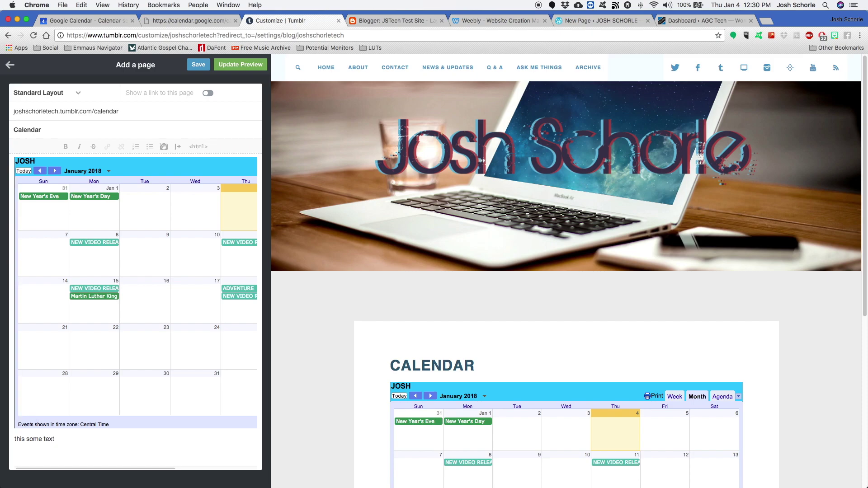
Add 'this some text' below and 'more text on top' above the calendar, then refresh the preview.
{"action": "key", "text": "Return"}
{"action": "type", "text": "more text on top"}
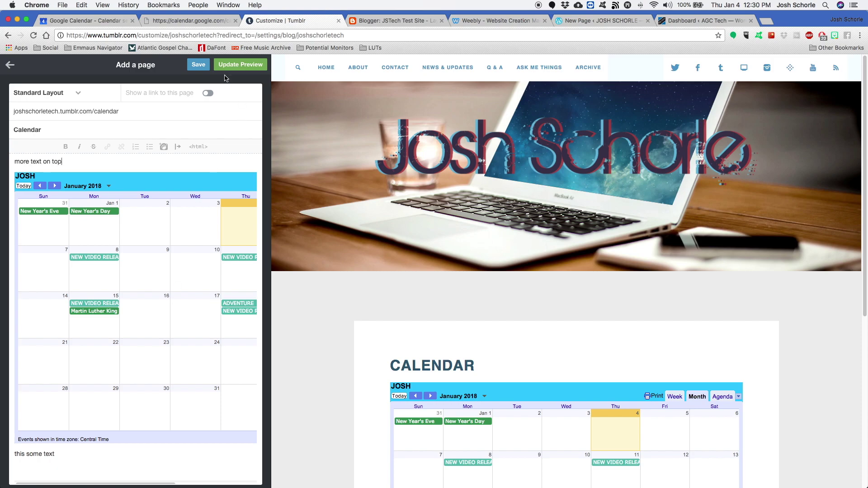
{"action": "left_click", "coordinate": [240, 64]}
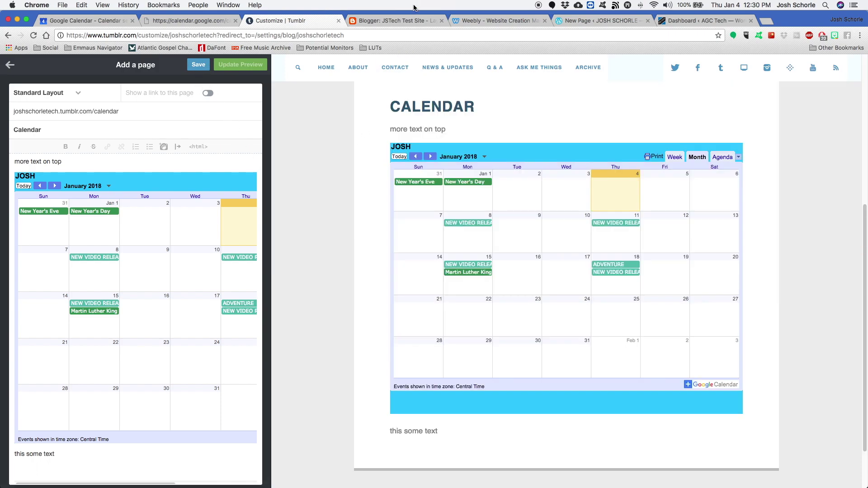
Start a new Blogger page and paste the calendar embed code in HTML view.
{"action": "left_click", "coordinate": [392, 23]}
{"action": "scroll", "coordinate": [434, 272], "scroll_direction": "up", "scroll_amount": 10}
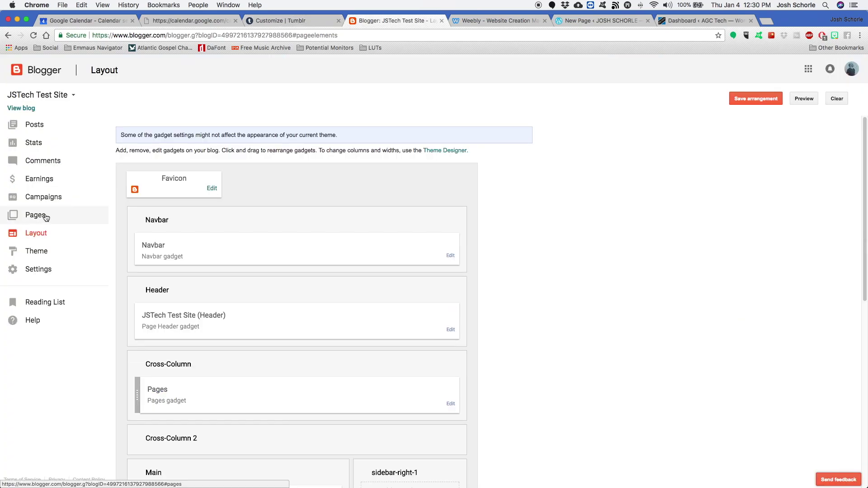
{"action": "left_click", "coordinate": [36, 215]}
{"action": "left_click", "coordinate": [163, 138]}
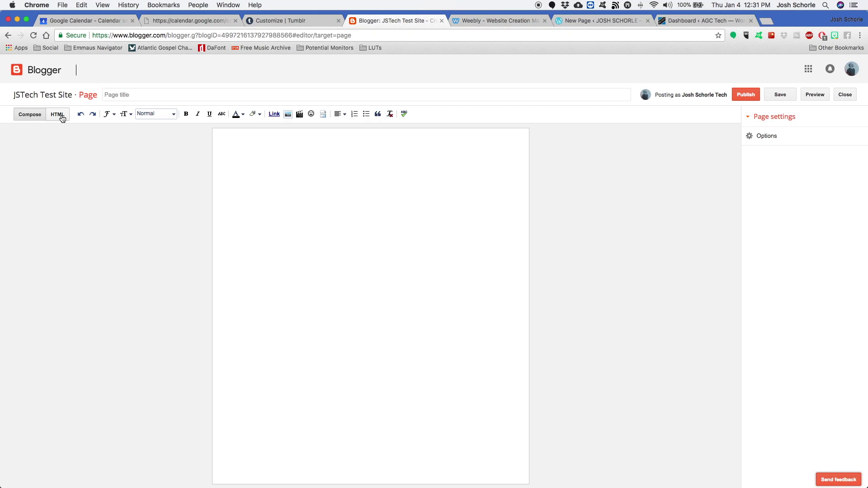
{"action": "left_click", "coordinate": [58, 114]}
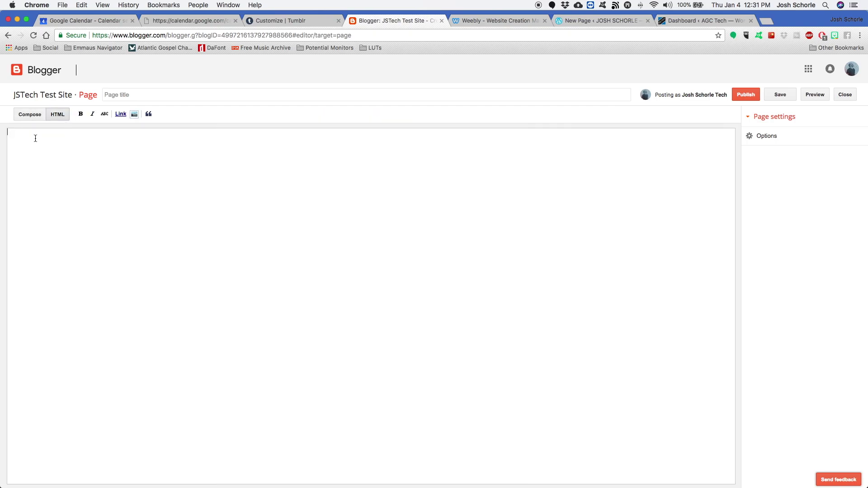
{"action": "key", "text": "super+v"}
Insert a blank line above the calendar in the Compose view.
{"action": "left_click", "coordinate": [29, 114]}
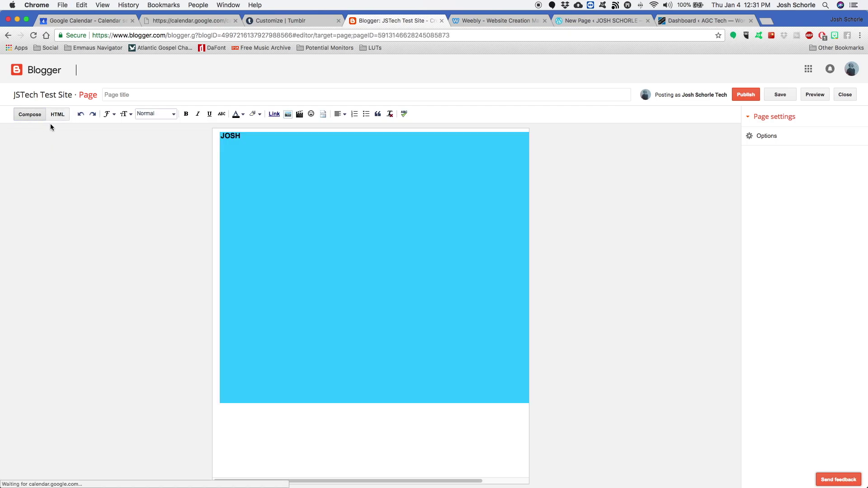
{"action": "left_click", "coordinate": [219, 394]}
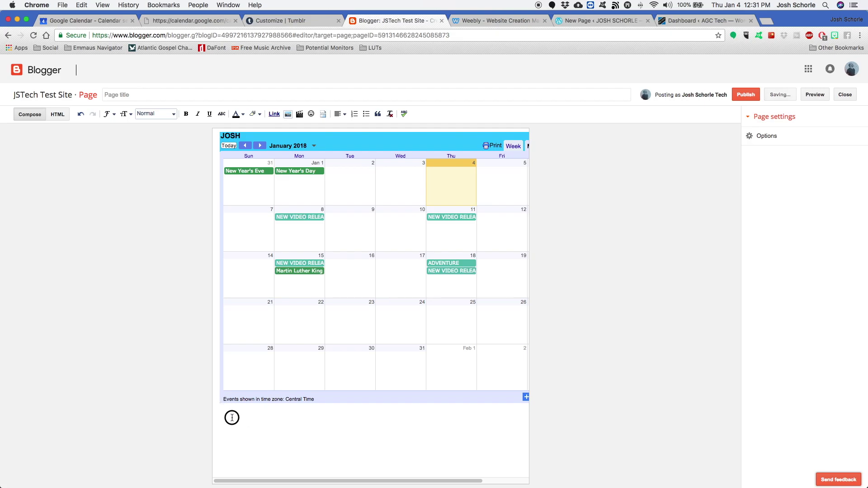
{"action": "key", "text": "Return"}
{"action": "type", "text": "here's some text"}
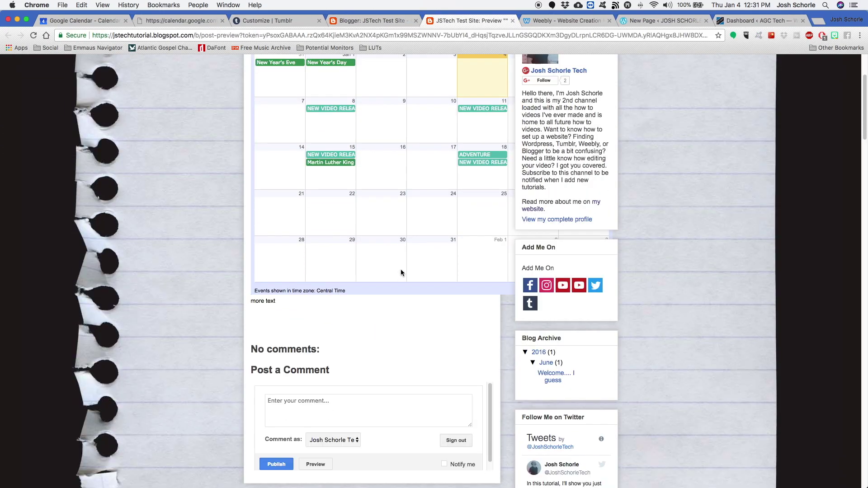
{"action": "scroll", "coordinate": [401, 272], "scroll_direction": "up", "scroll_amount": 4}
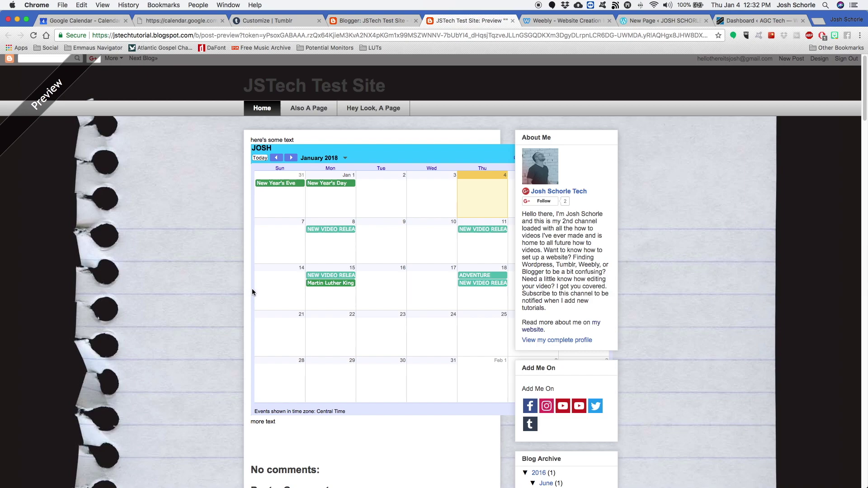
{"action": "scroll", "coordinate": [252, 289], "scroll_direction": "up", "scroll_amount": 1}
{"action": "scroll", "coordinate": [252, 289], "scroll_direction": "down", "scroll_amount": 2}
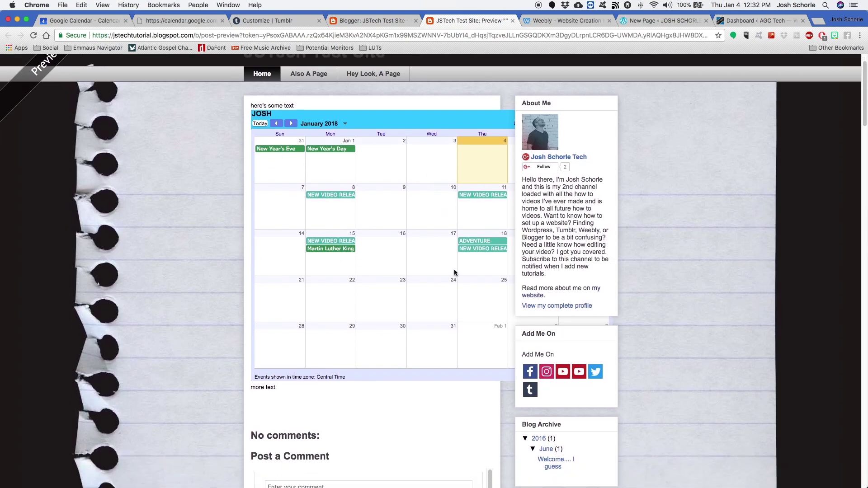
Close the page preview and return to Blogger's All pages list.
{"action": "key", "text": "ctrl+w"}
Add an HTML/JavaScript gadget to the Blogger layout holding the pasted calendar embed code.
{"action": "left_click", "coordinate": [36, 258]}
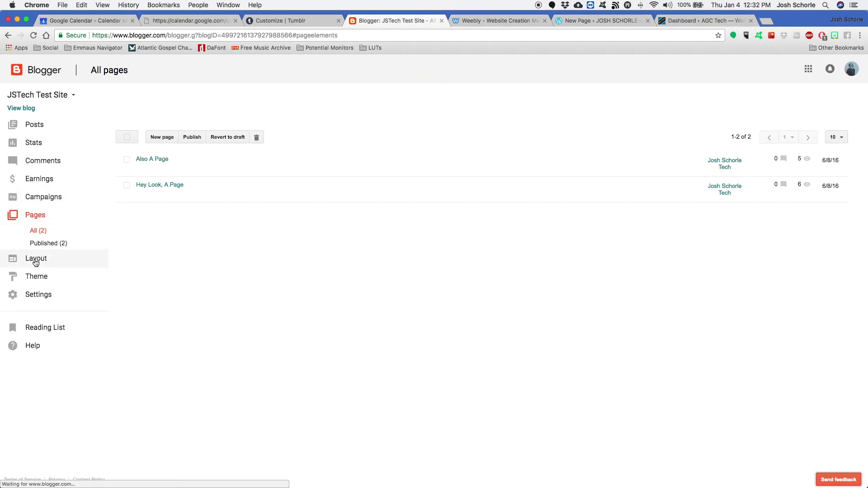
{"action": "scroll", "coordinate": [407, 346], "scroll_direction": "down", "scroll_amount": 5}
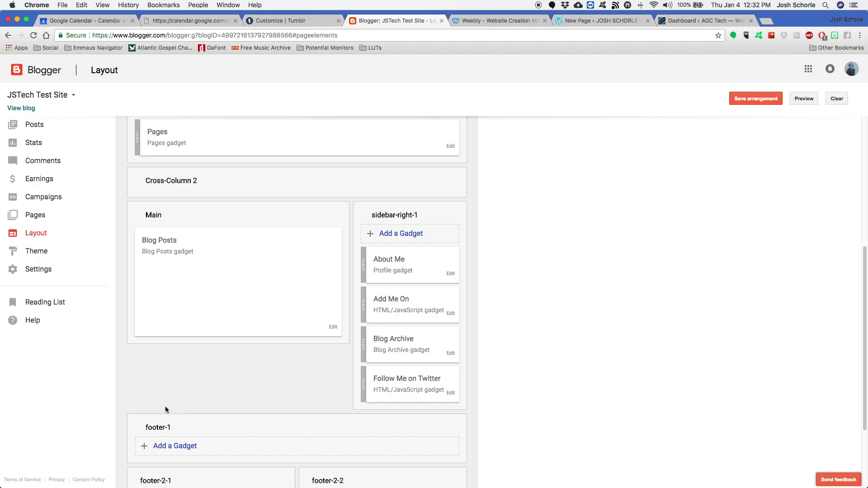
{"action": "scroll", "coordinate": [165, 406], "scroll_direction": "down", "scroll_amount": 3}
{"action": "scroll", "coordinate": [271, 306], "scroll_direction": "up", "scroll_amount": 4}
{"action": "left_click", "coordinate": [401, 252]}
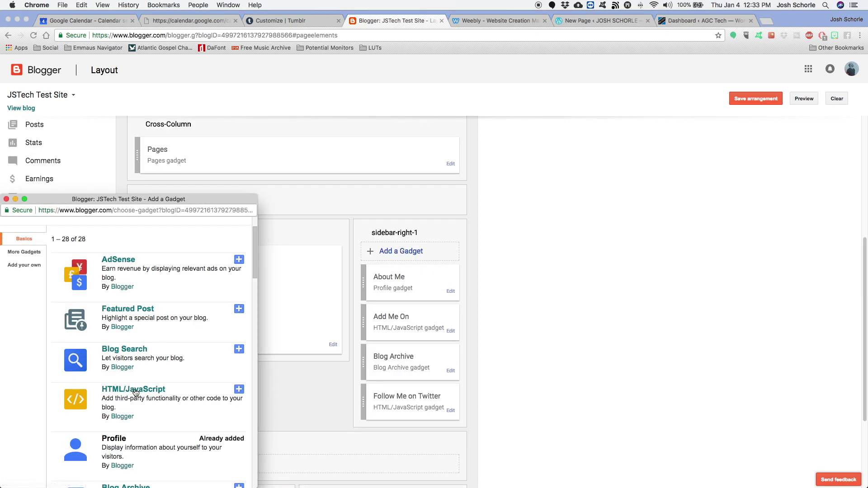
{"action": "left_click", "coordinate": [239, 390]}
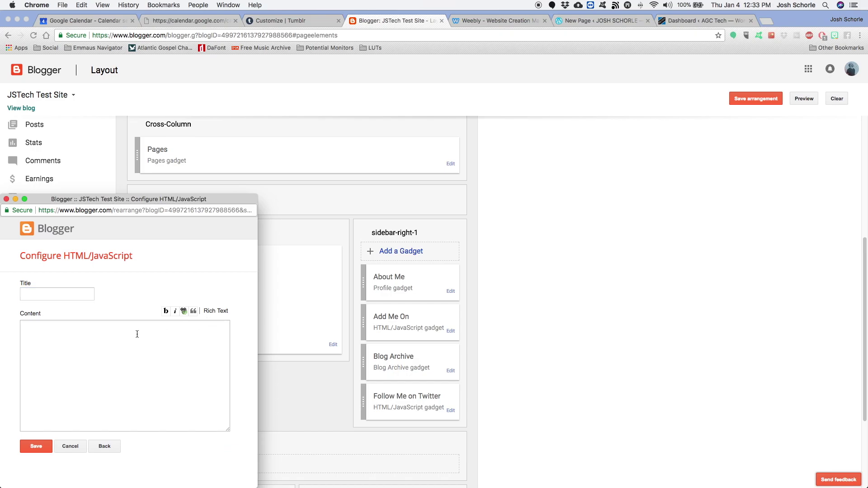
{"action": "left_click", "coordinate": [137, 334]}
{"action": "left_click", "coordinate": [57, 294]}
{"action": "type", "text": "calendar"}
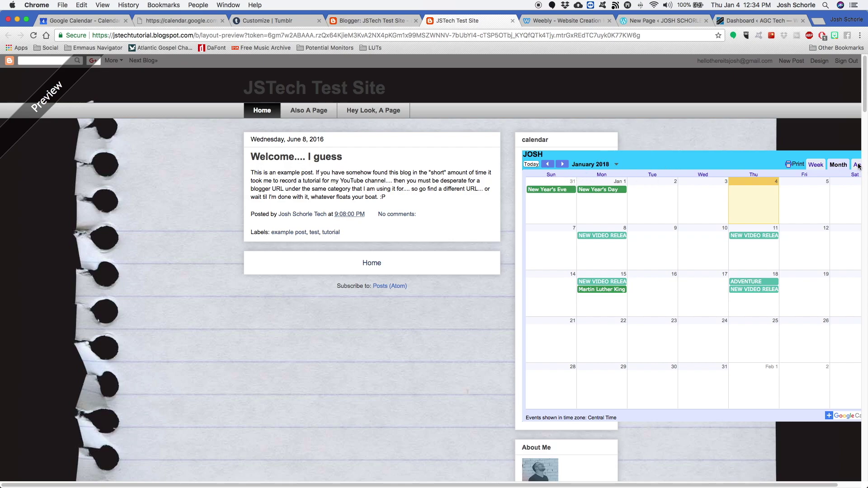
Close the blog preview and move on to the Weebly site editor.
{"action": "key", "text": "super+w"}
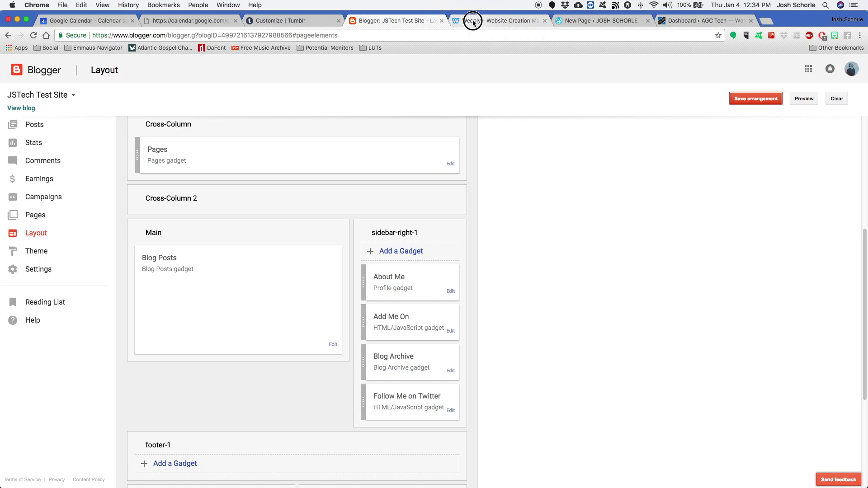
{"action": "left_click", "coordinate": [473, 19]}
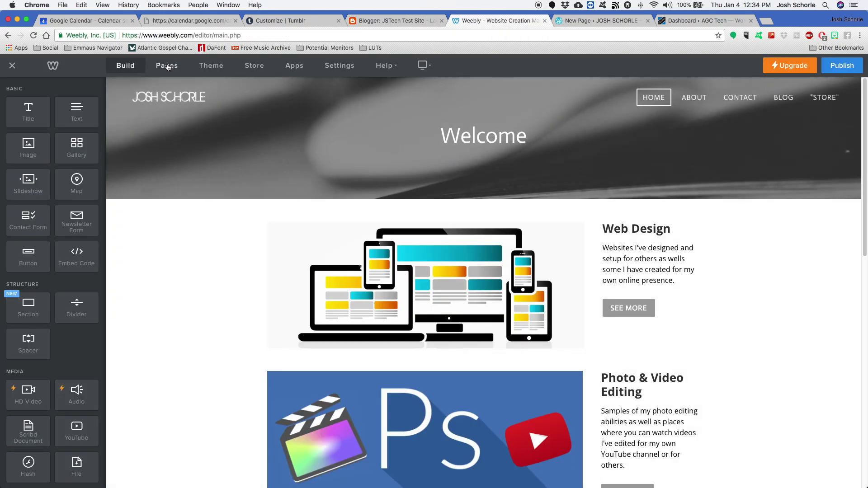
Add a standard Weebly page named Calendar and paste the embed code into its Custom HTML element.
{"action": "left_click", "coordinate": [167, 66]}
{"action": "left_click", "coordinate": [94, 91]}
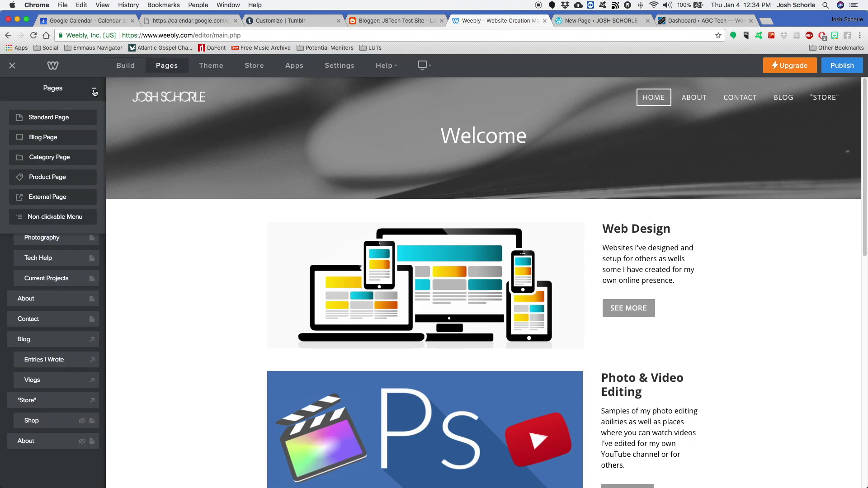
{"action": "left_click", "coordinate": [48, 117]}
{"action": "type", "text": "Calenda"}
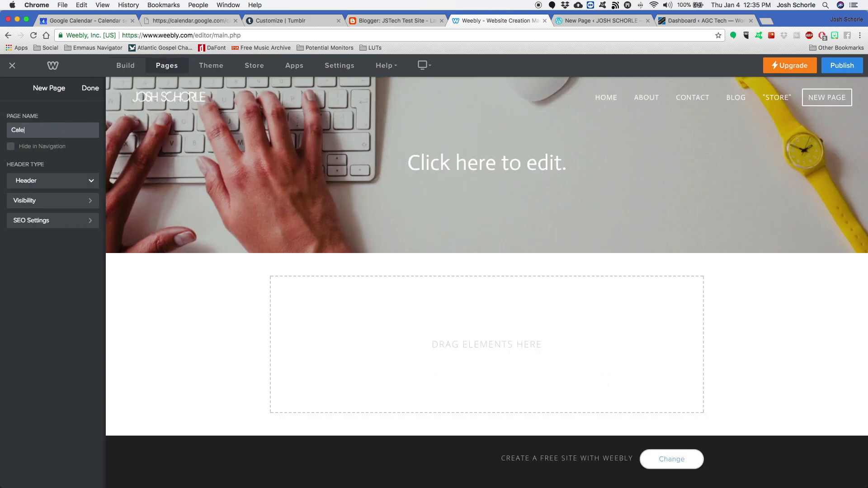
{"action": "type", "text": "r"}
{"action": "left_click", "coordinate": [91, 87]}
{"action": "left_click", "coordinate": [126, 65]}
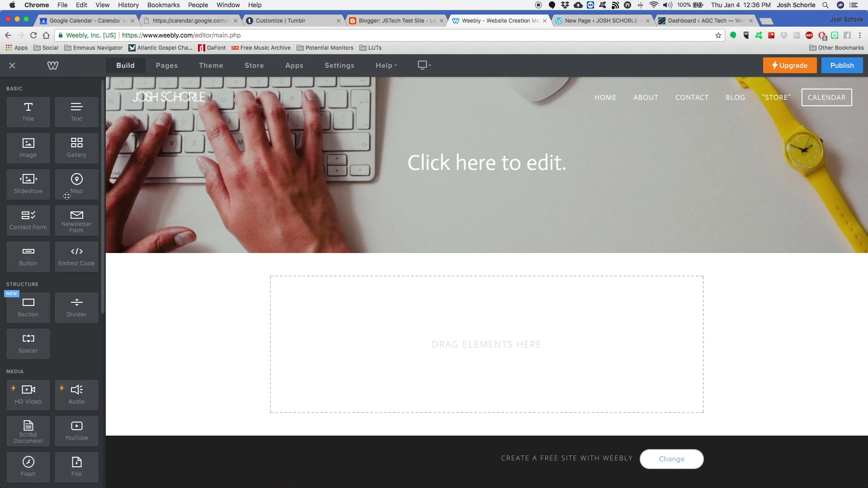
{"action": "scroll", "coordinate": [67, 196], "scroll_direction": "down", "scroll_amount": 3}
{"action": "scroll", "coordinate": [67, 196], "scroll_direction": "up", "scroll_amount": 3}
{"action": "mouse_move", "coordinate": [77, 257]}
{"action": "left_mouse_down"}
{"action": "mouse_move", "coordinate": [286, 318]}
{"action": "mouse_move", "coordinate": [370, 318]}
{"action": "left_mouse_up"}
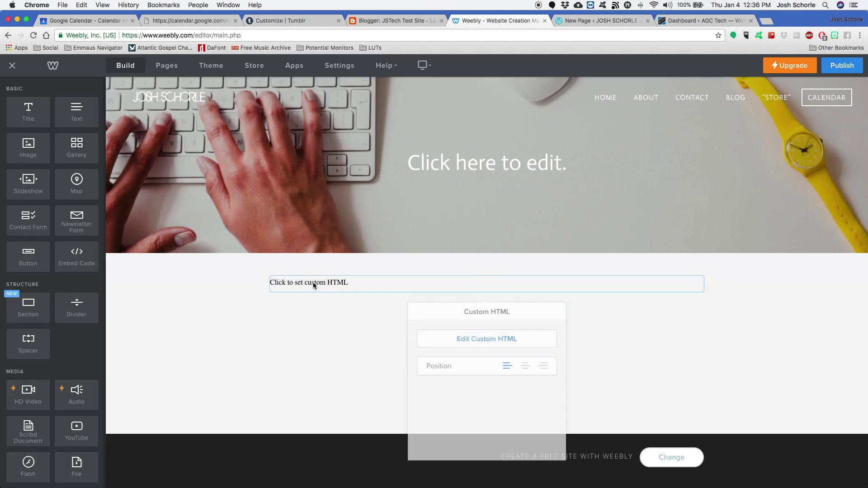
{"action": "left_click", "coordinate": [487, 338]}
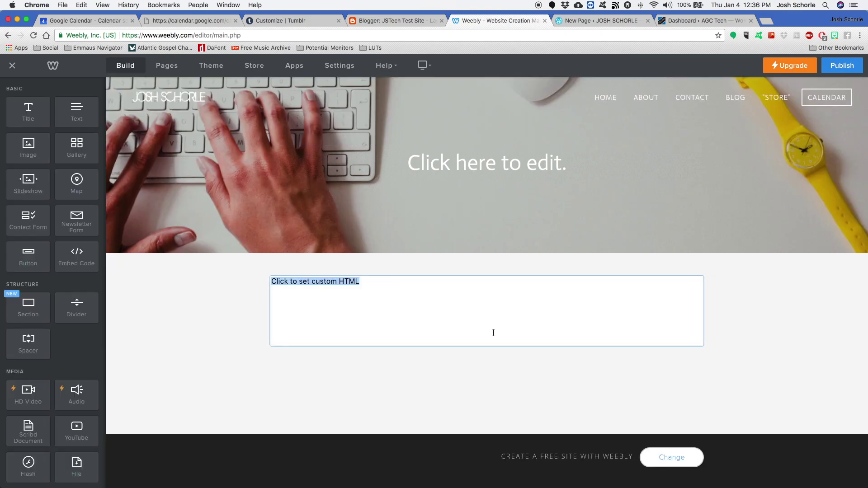
Place a 'some text' line above the rendered calendar on the Weebly Calendar page.
{"action": "left_click", "coordinate": [624, 375]}
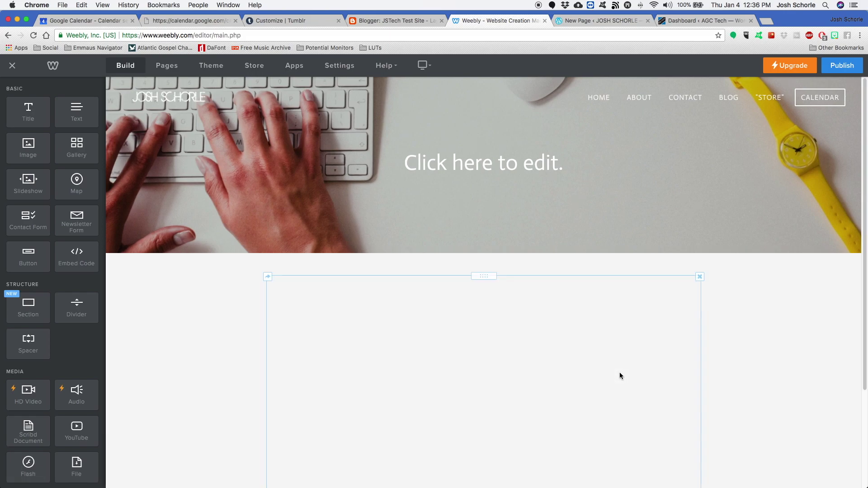
{"action": "scroll", "coordinate": [752, 343], "scroll_direction": "down", "scroll_amount": 4}
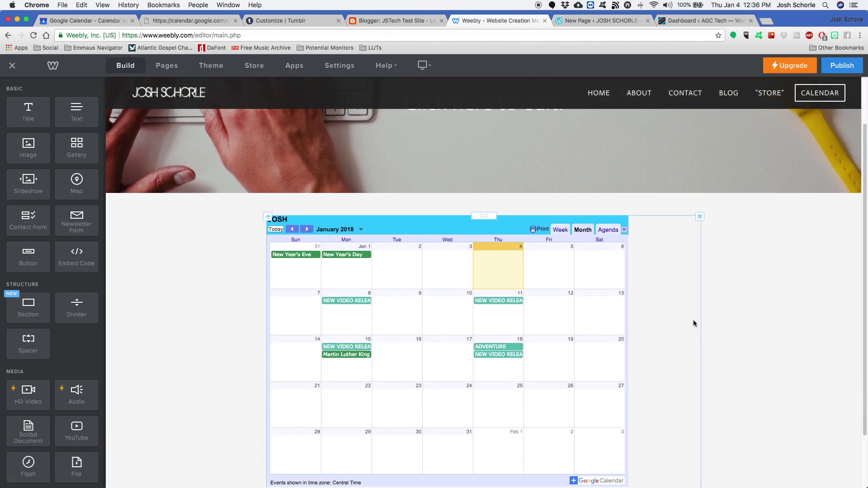
{"action": "scroll", "coordinate": [692, 324], "scroll_direction": "down", "scroll_amount": 3}
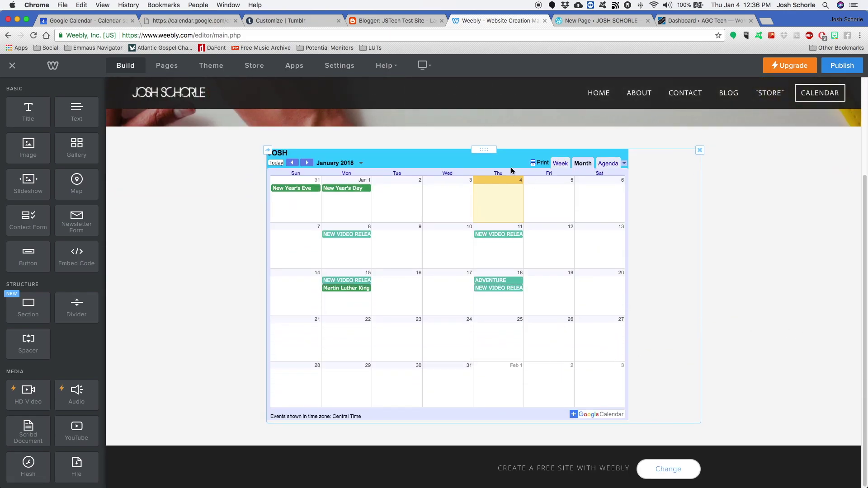
{"action": "scroll", "coordinate": [135, 228], "scroll_direction": "up", "scroll_amount": 1}
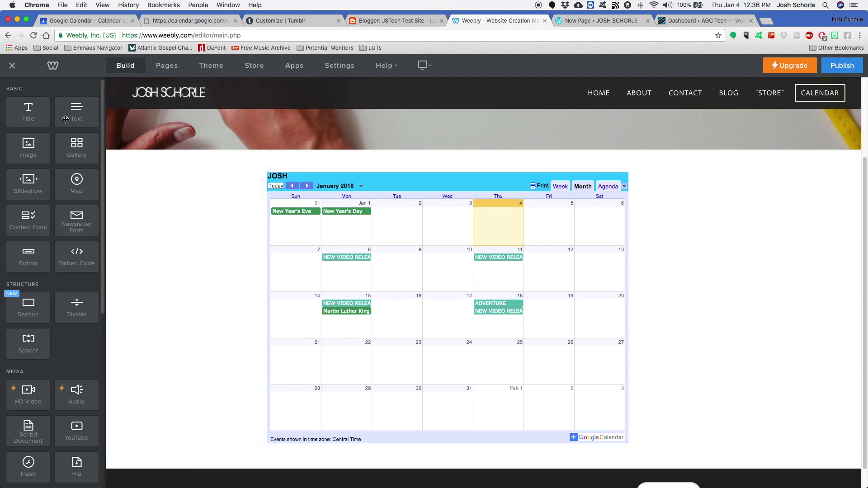
{"action": "mouse_move", "coordinate": [77, 109]}
{"action": "left_mouse_down"}
{"action": "mouse_move", "coordinate": [317, 172]}
{"action": "mouse_move", "coordinate": [299, 178]}
{"action": "left_mouse_up"}
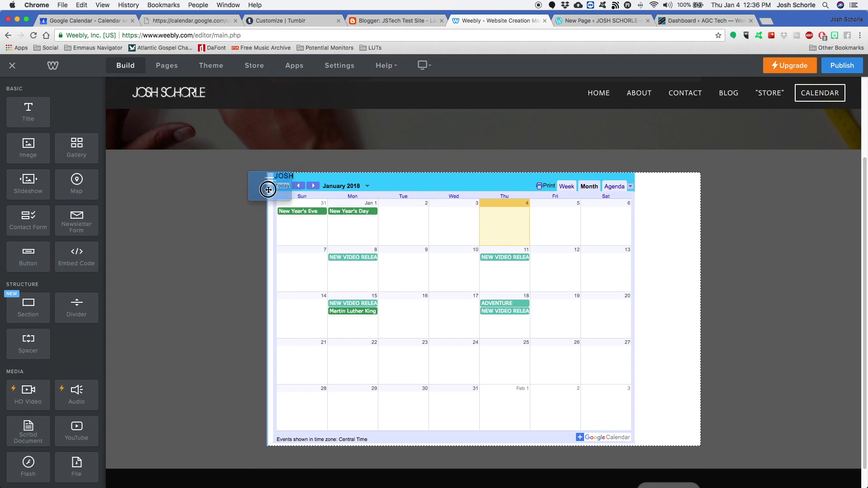
{"action": "type", "text": "some text"}
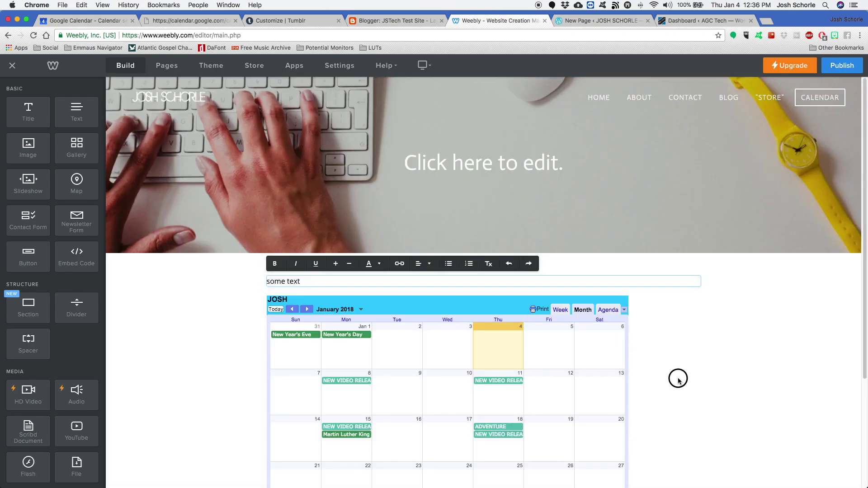
{"action": "left_click", "coordinate": [678, 378]}
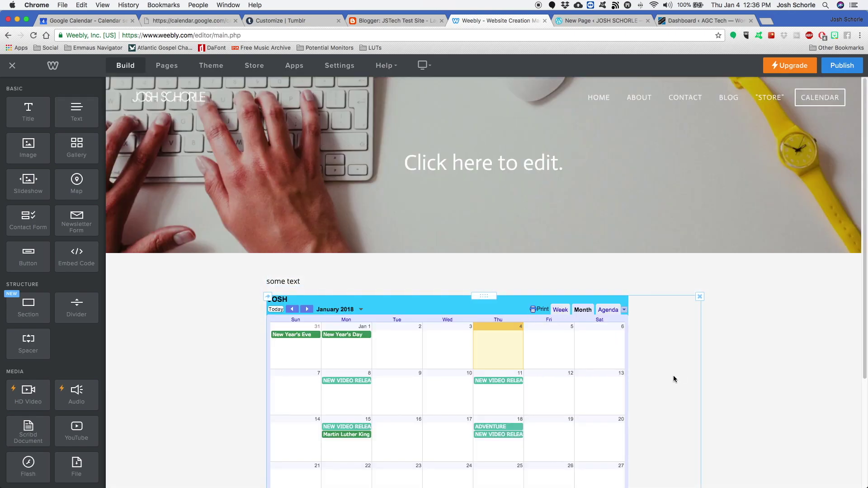
{"action": "scroll", "coordinate": [733, 402], "scroll_direction": "down", "scroll_amount": 3}
{"action": "scroll", "coordinate": [733, 402], "scroll_direction": "down", "scroll_amount": 3}
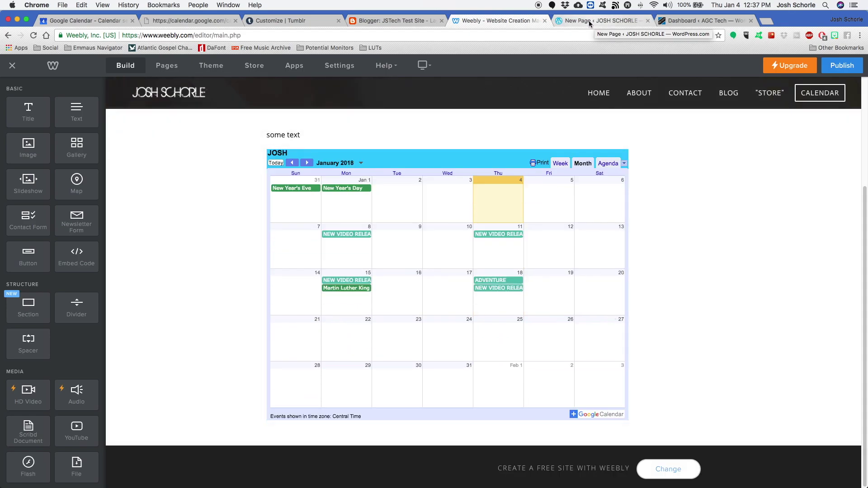
{"action": "left_click", "coordinate": [587, 21]}
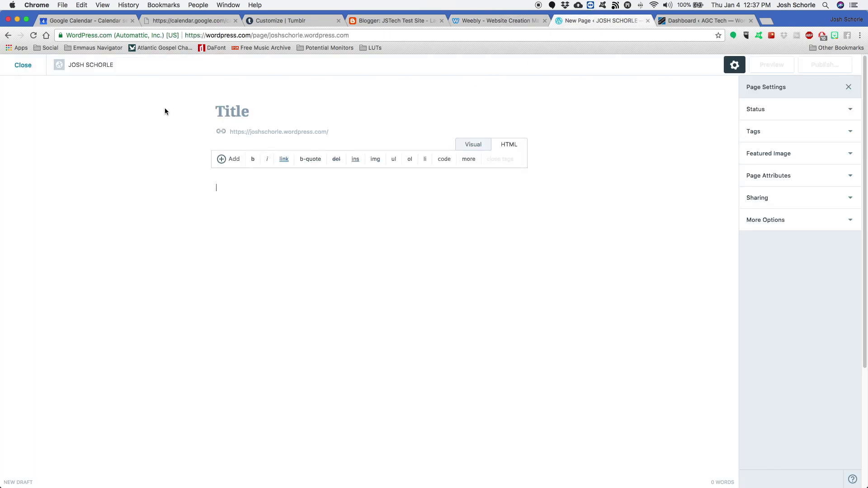
Create a WordPress.com page embedding the calendar between 'some text' and 'more text'.
{"action": "key", "text": "alt+Left"}
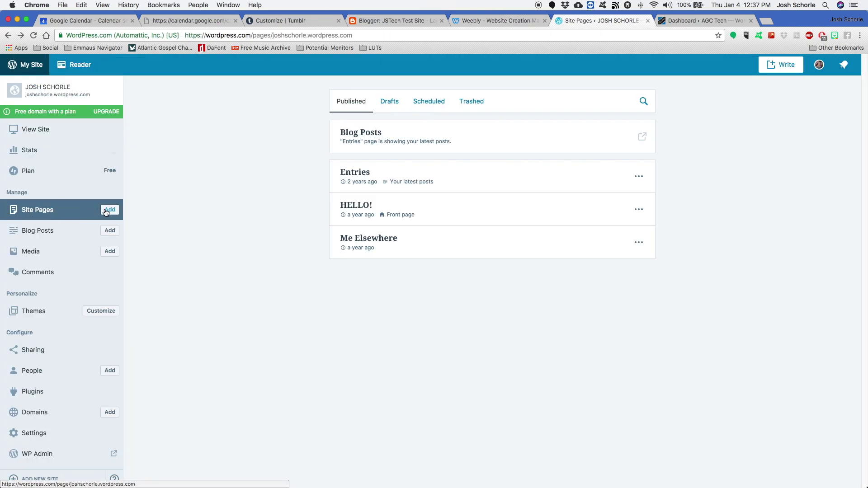
{"action": "left_click", "coordinate": [109, 210]}
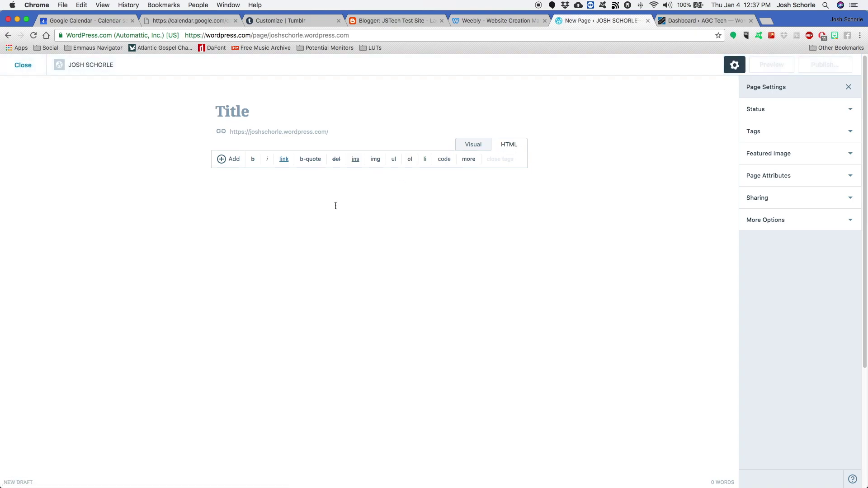
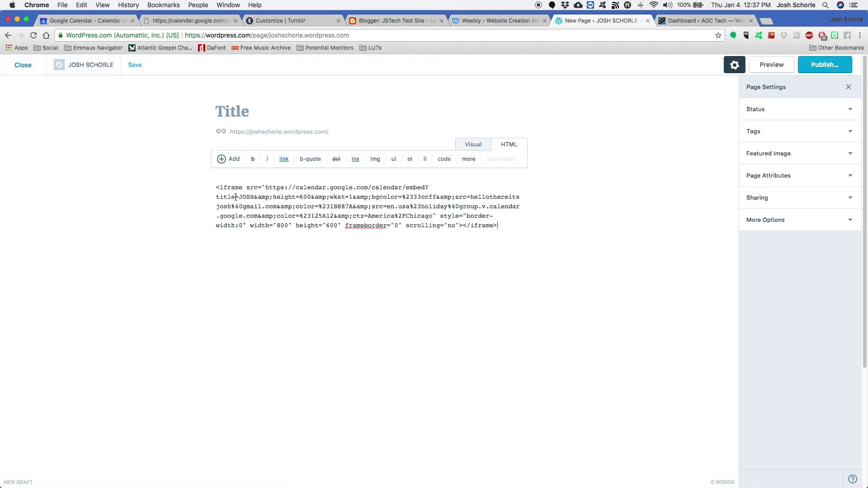
{"action": "left_click", "coordinate": [473, 144]}
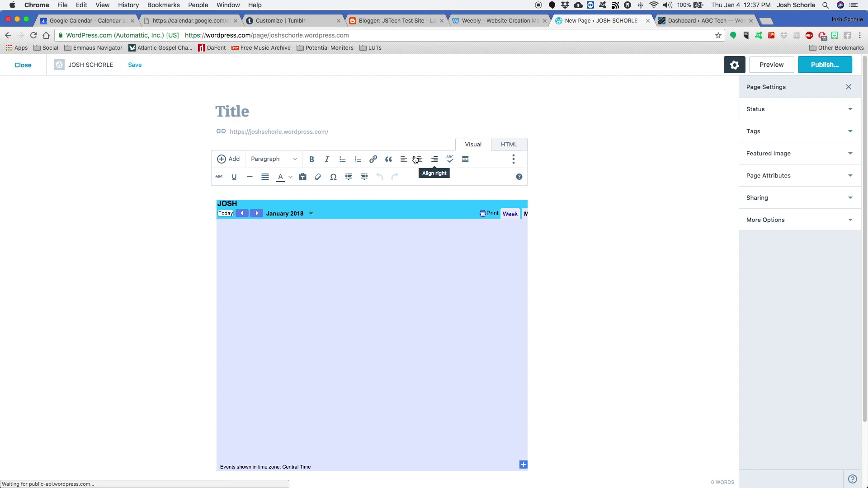
{"action": "type", "text": "some t"}
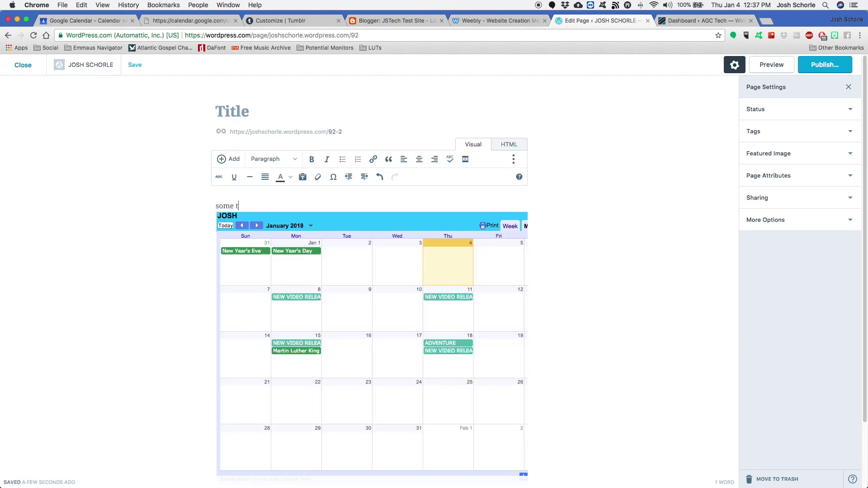
{"action": "type", "text": "ext"}
{"action": "key", "text": "Down"}
{"action": "type", "text": "more te"}
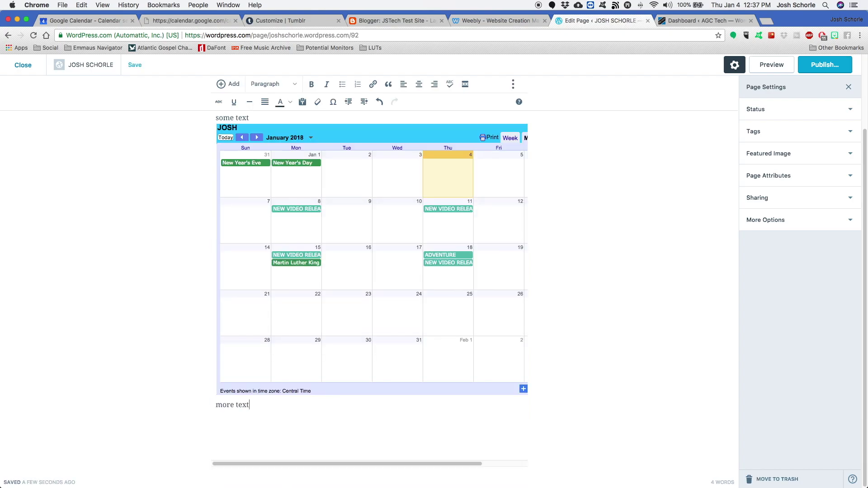
{"action": "scroll", "coordinate": [301, 189], "scroll_direction": "up", "scroll_amount": 4}
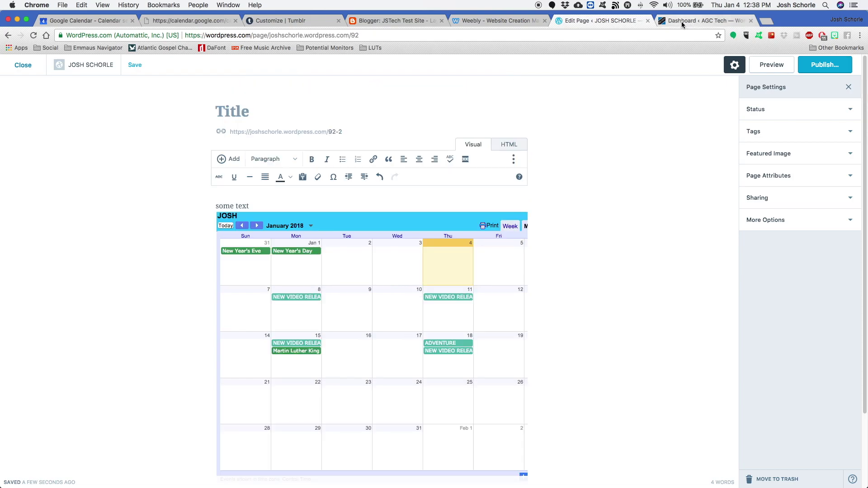
Start a self-hosted WordPress page titled calendar and paste the embed code in Text view.
{"action": "left_click", "coordinate": [674, 21]}
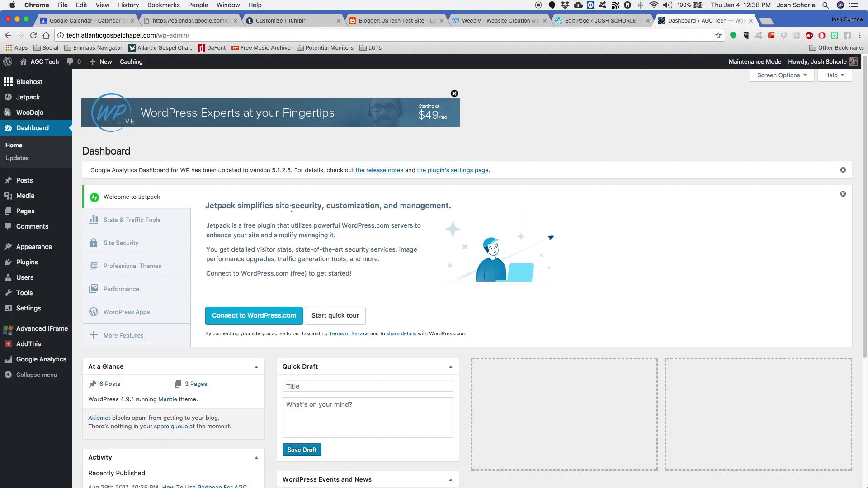
{"action": "left_click", "coordinate": [26, 211]}
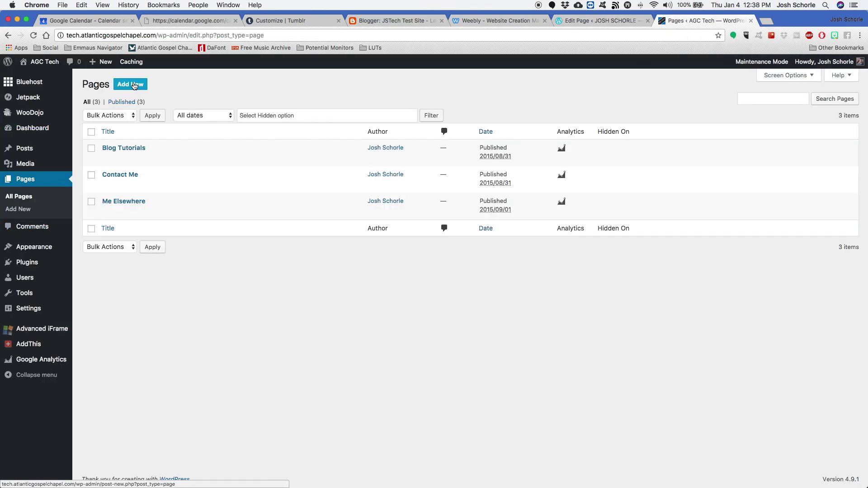
{"action": "left_click", "coordinate": [46, 50]}
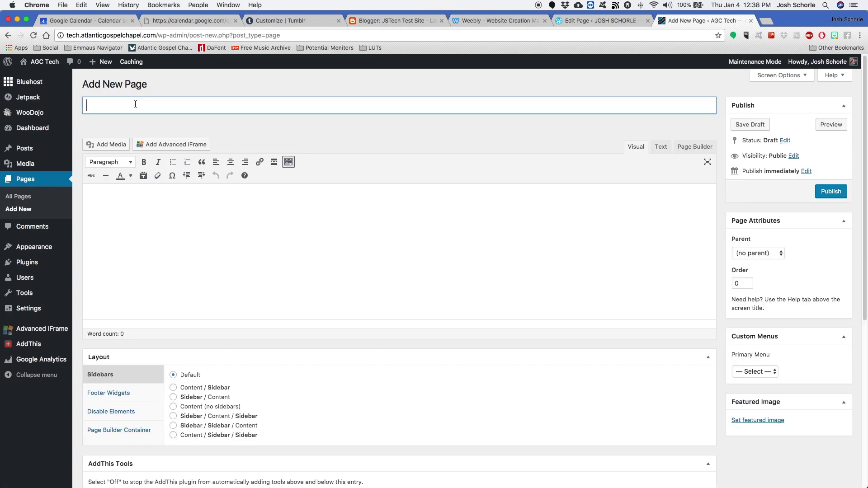
{"action": "type", "text": "calendar"}
{"action": "left_click", "coordinate": [661, 147]}
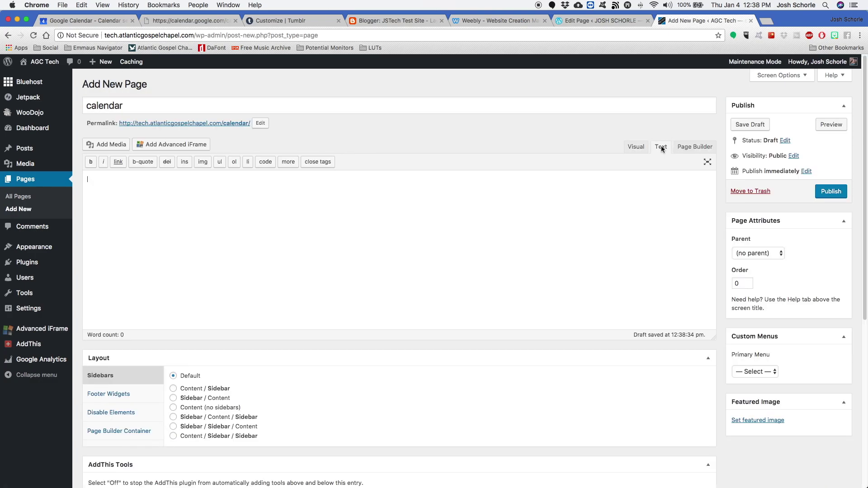
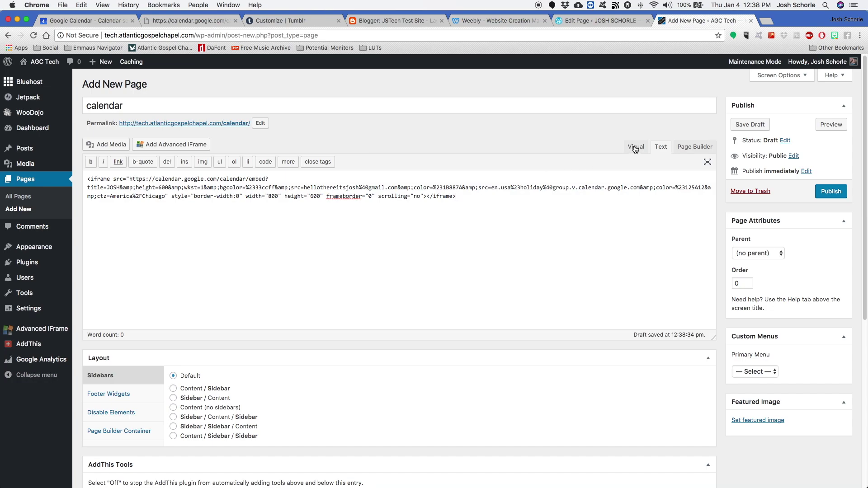
Add a text line below the calendar in Visual view and preview the page.
{"action": "left_click", "coordinate": [635, 147]}
{"action": "type", "text": "some t"}
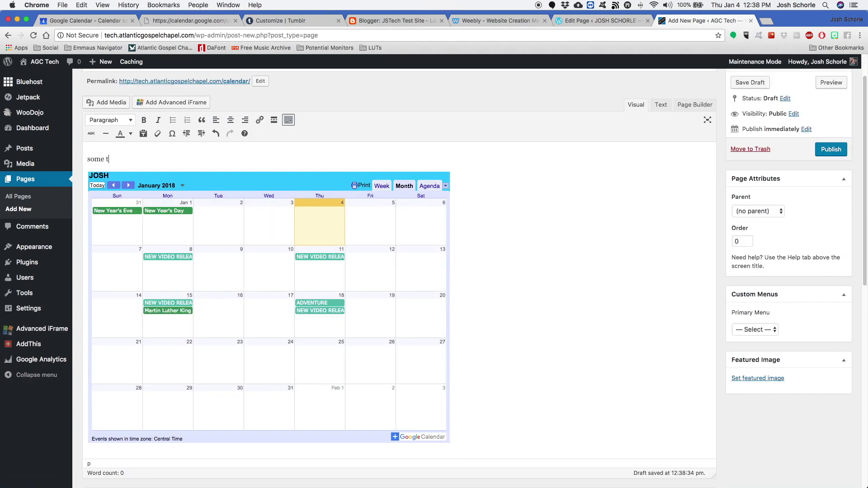
{"action": "type", "text": "ext"}
{"action": "key", "text": "Down"}
{"action": "type", "text": "more text"}
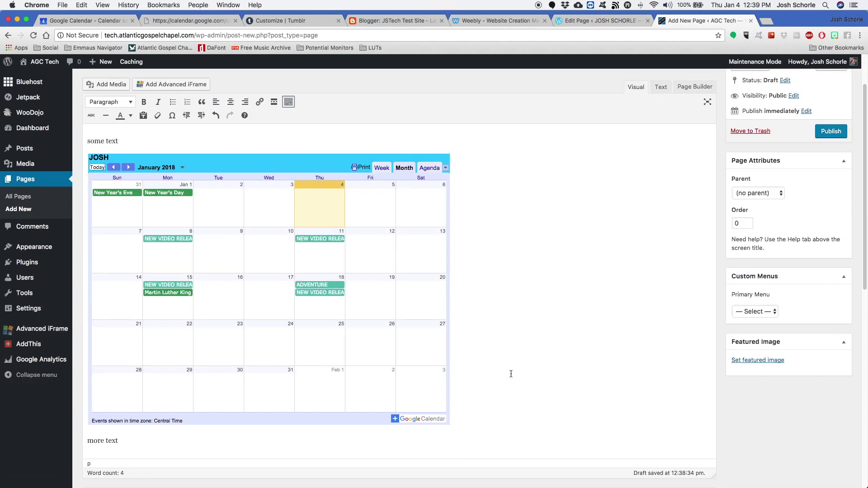
{"action": "scroll", "coordinate": [511, 374], "scroll_direction": "up", "scroll_amount": 3}
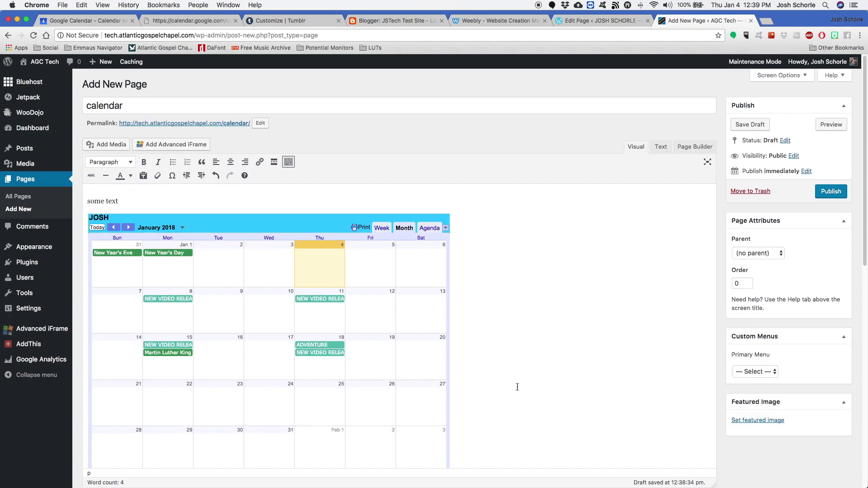
{"action": "left_click", "coordinate": [831, 124]}
{"action": "scroll", "coordinate": [324, 312], "scroll_direction": "down", "scroll_amount": 6}
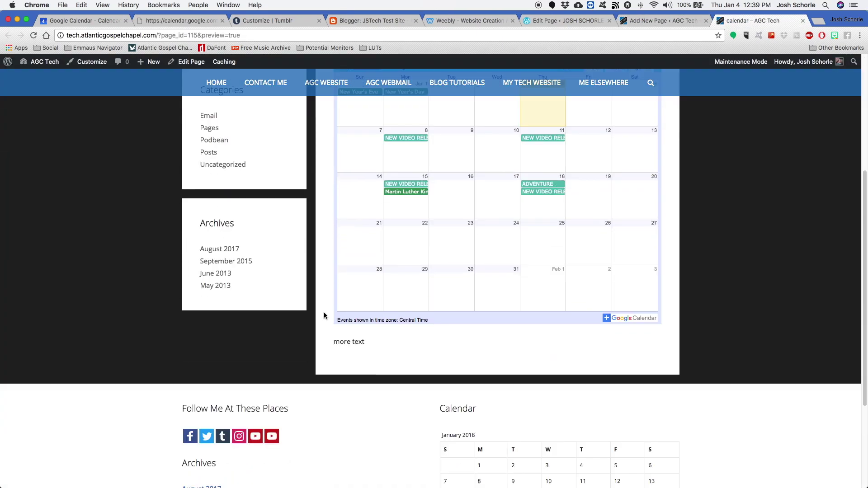
Go back from Google Calendar settings to the January 2018 month view.
{"action": "left_click", "coordinate": [82, 21]}
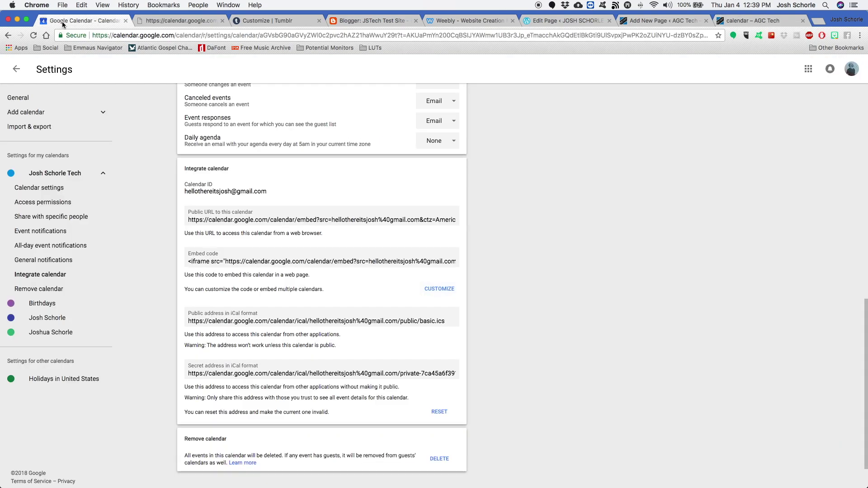
{"action": "key", "text": "super+Left"}
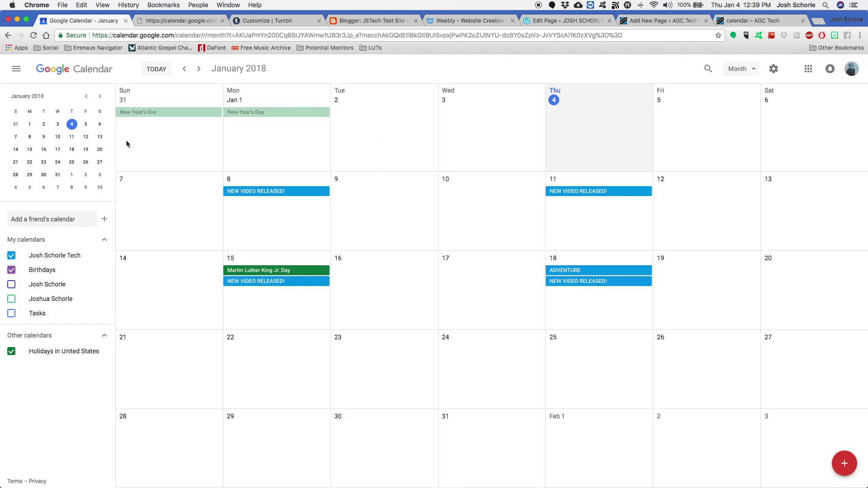